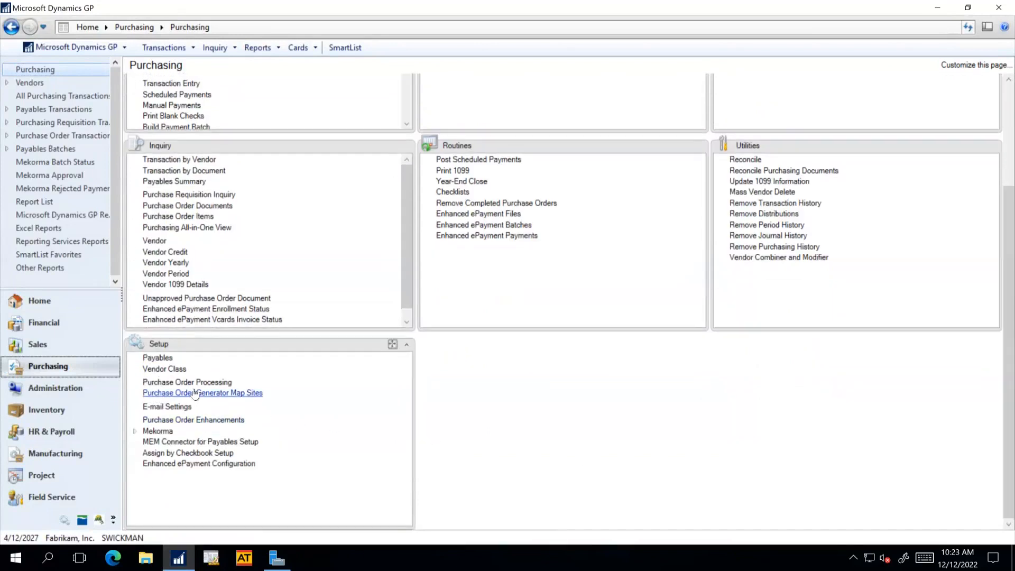
- Examine the Maintain History settings in the Purchase Order Processing setup and close the setup window
click(198, 382)
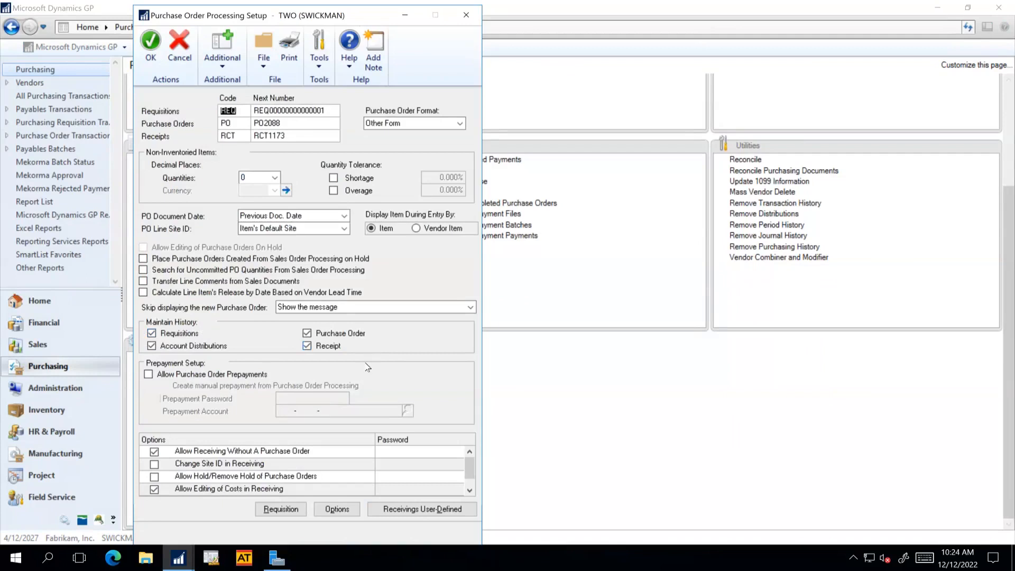
click(155, 56)
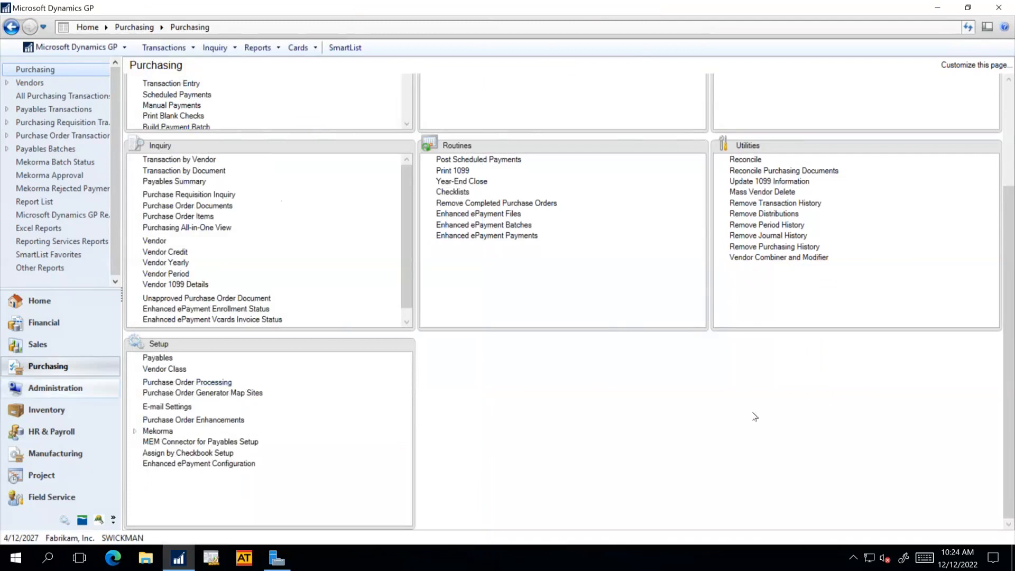
- Open the demo option of the Received/Not Invoiced purchasing analysis report for modification
drag(1007, 389, 1008, 174)
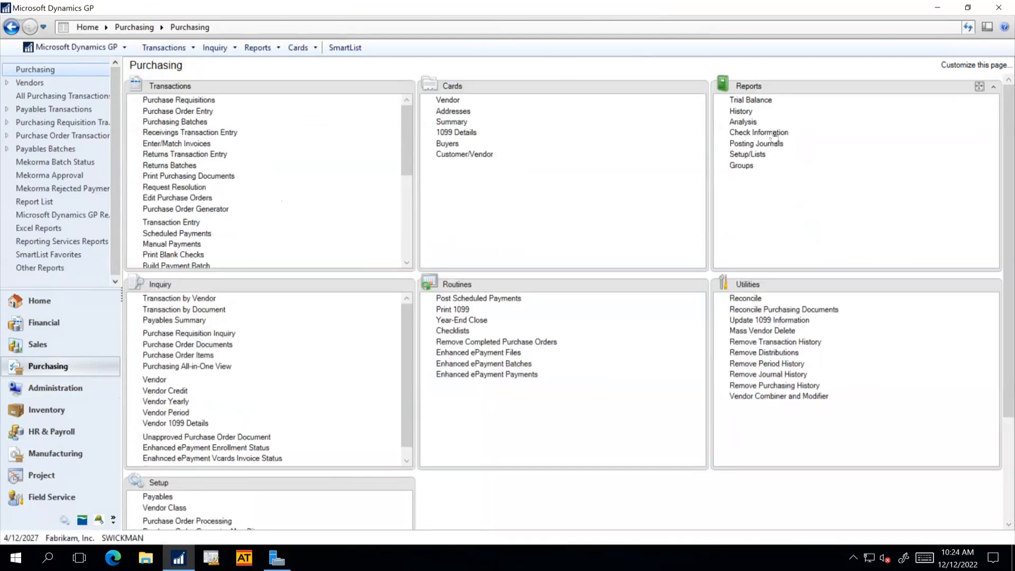
click(744, 123)
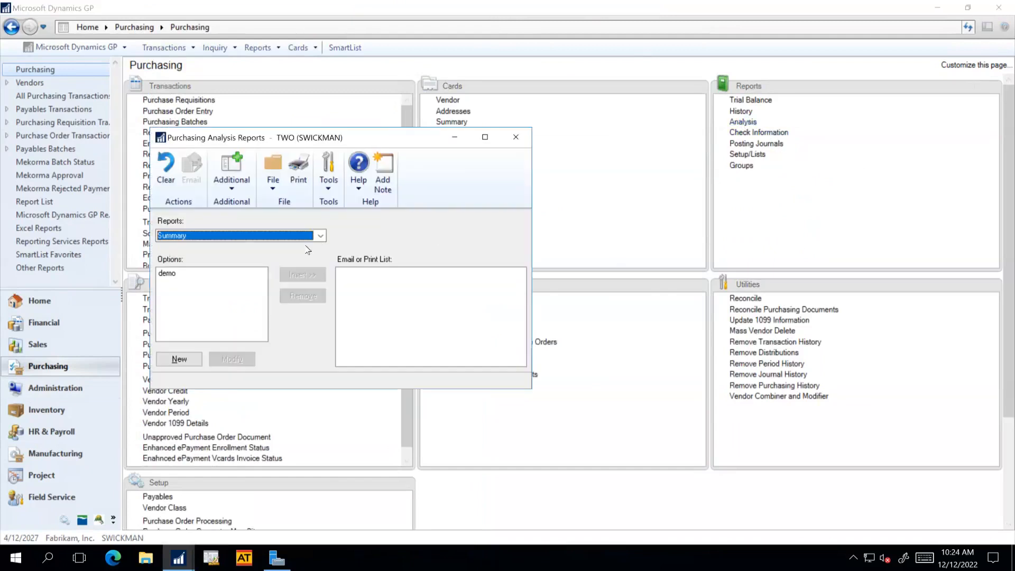
click(321, 236)
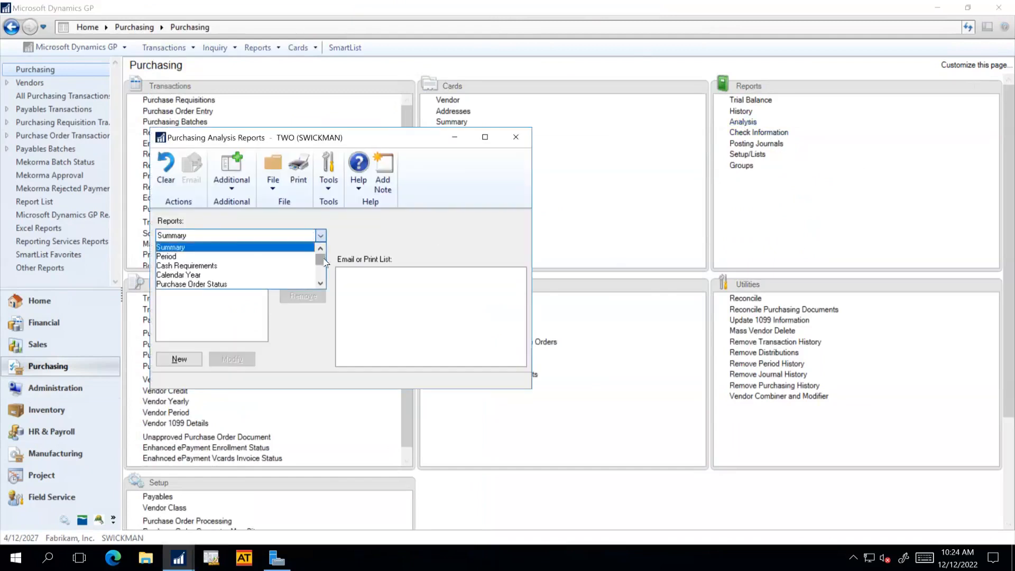
scroll(325, 260, down, 2)
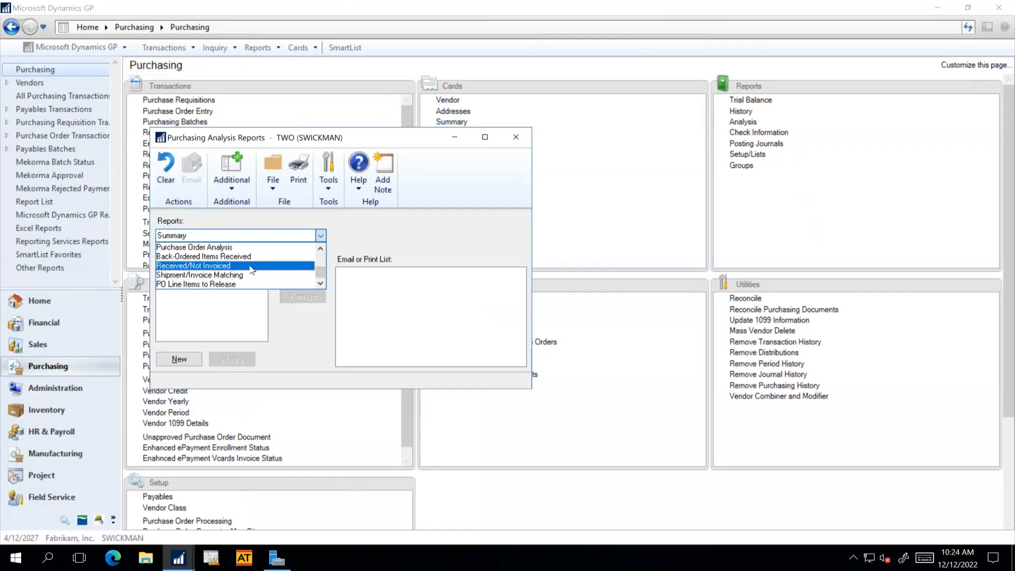
click(252, 270)
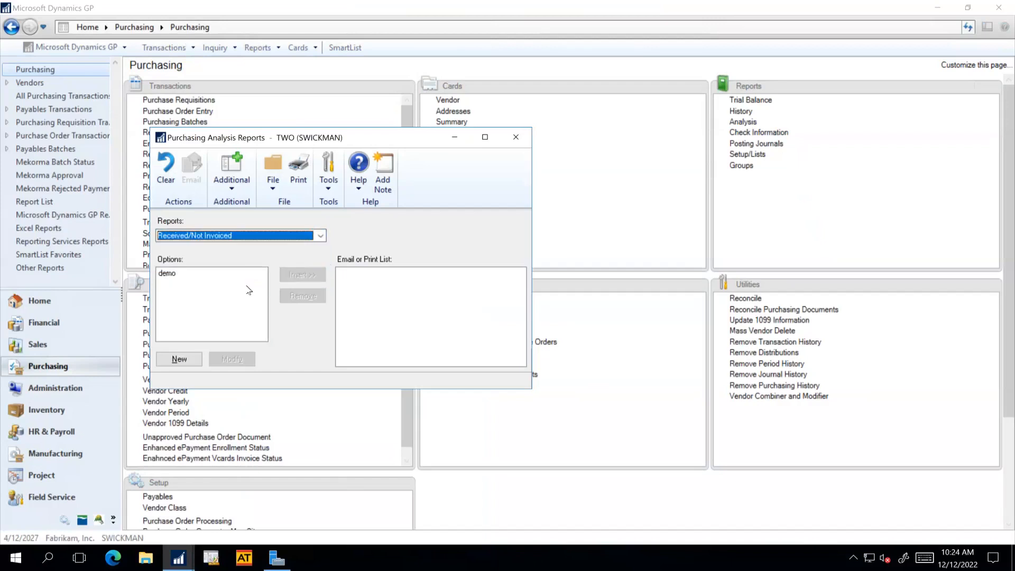
click(185, 274)
click(240, 359)
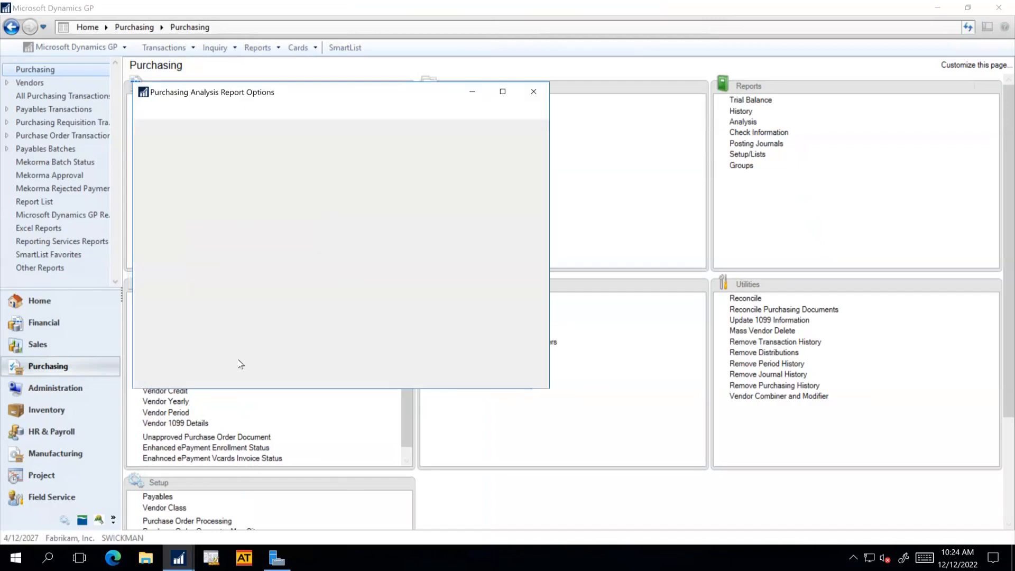
click(219, 359)
click(181, 365)
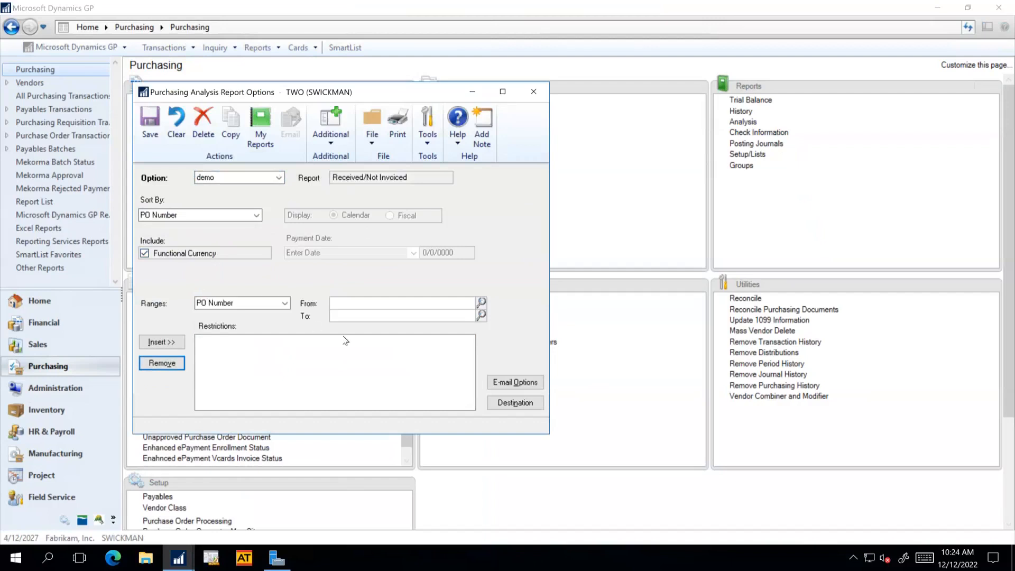
- Examine the file output formats offered in the report's destination settings and cancel without keeping changes
click(521, 406)
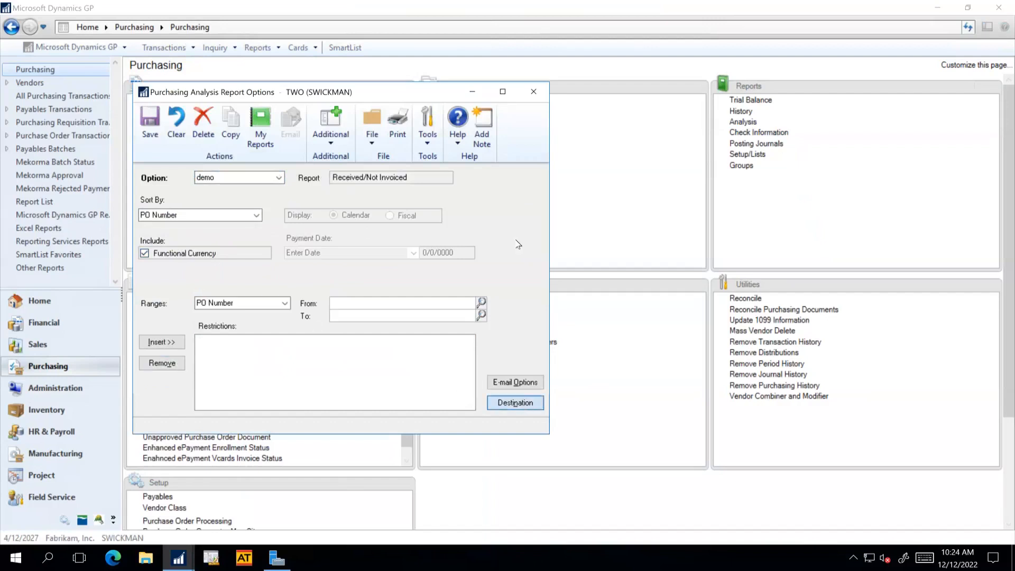
click(526, 403)
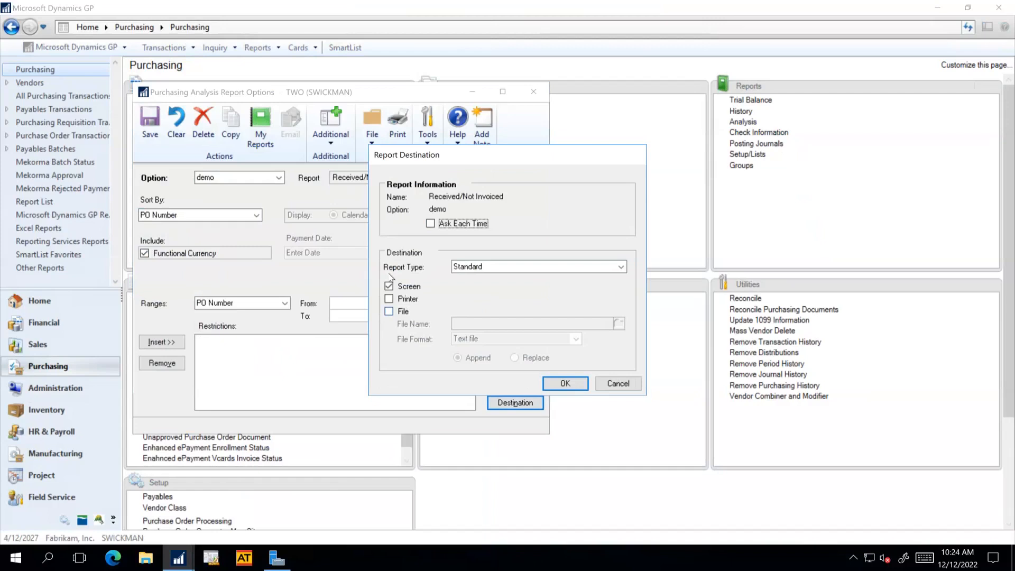
click(389, 312)
click(577, 340)
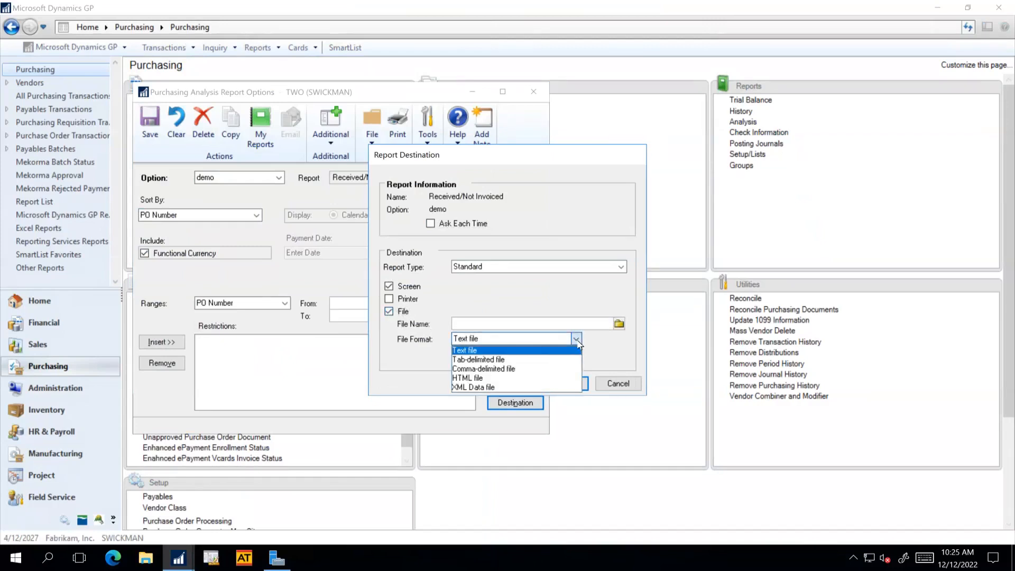
click(608, 347)
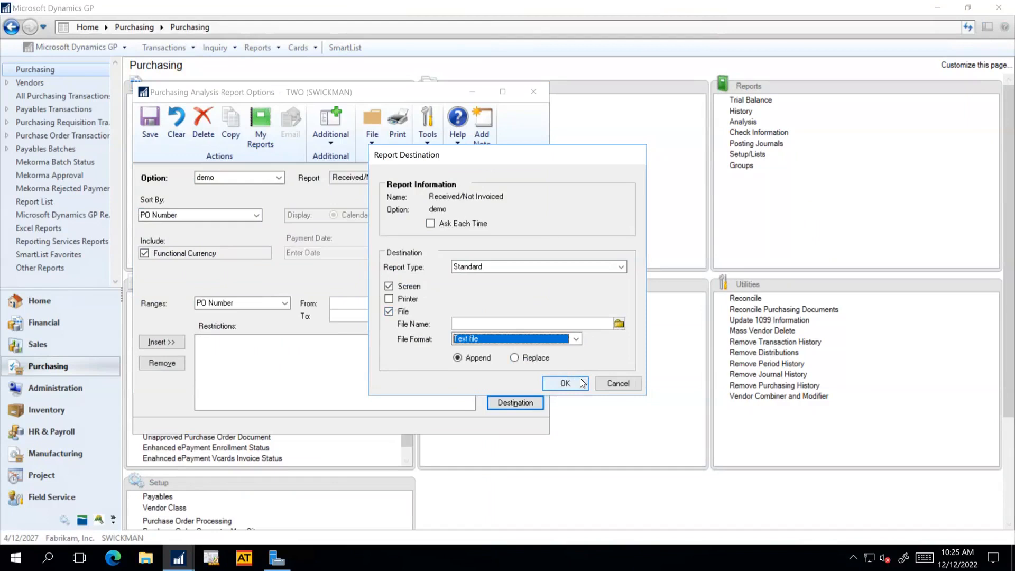
click(623, 388)
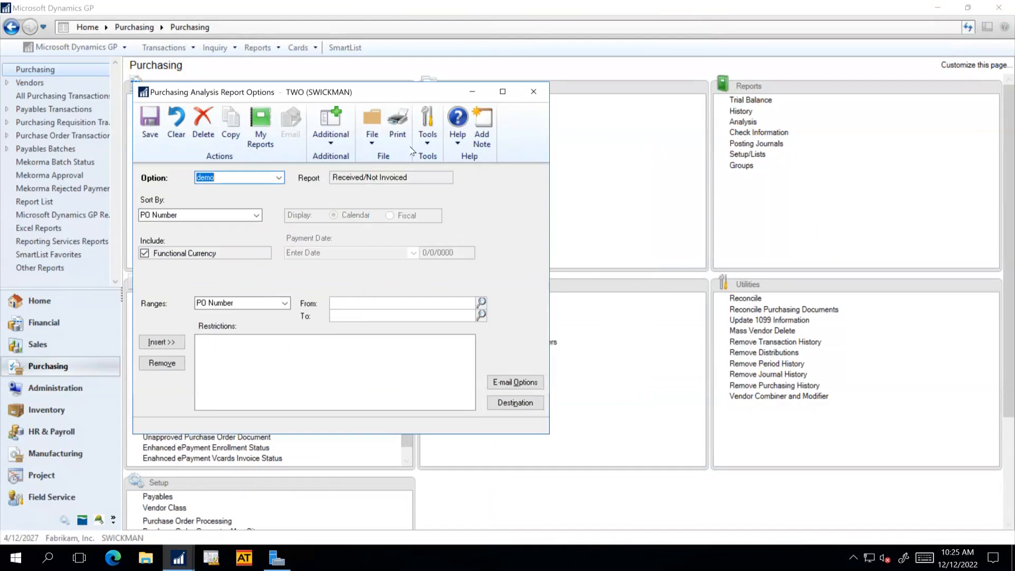
- Print the Received/Not Invoiced report to the screen, examine it through the last page, and close the report windows, discarding changes
click(398, 127)
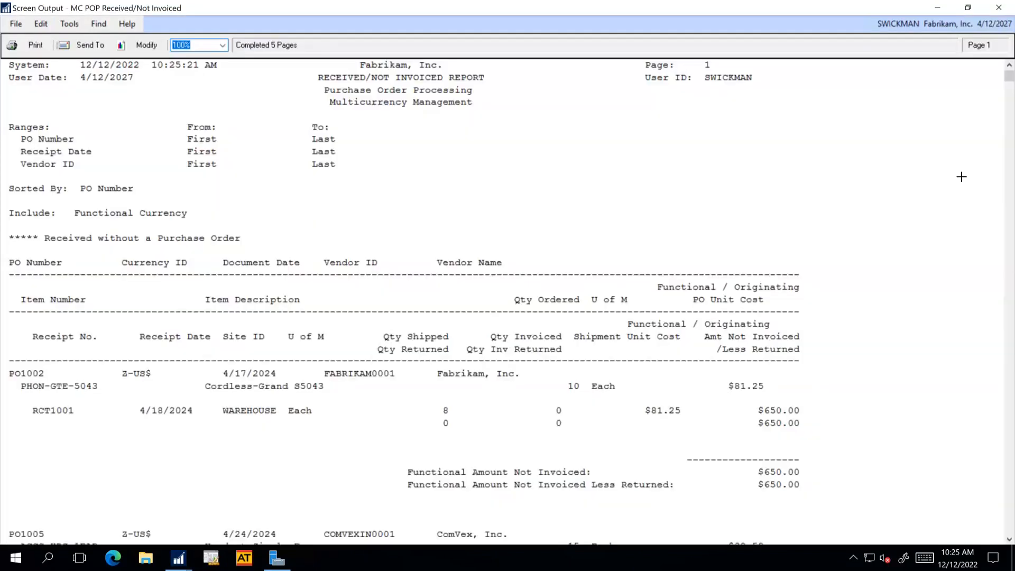
drag(1010, 77, 1008, 523)
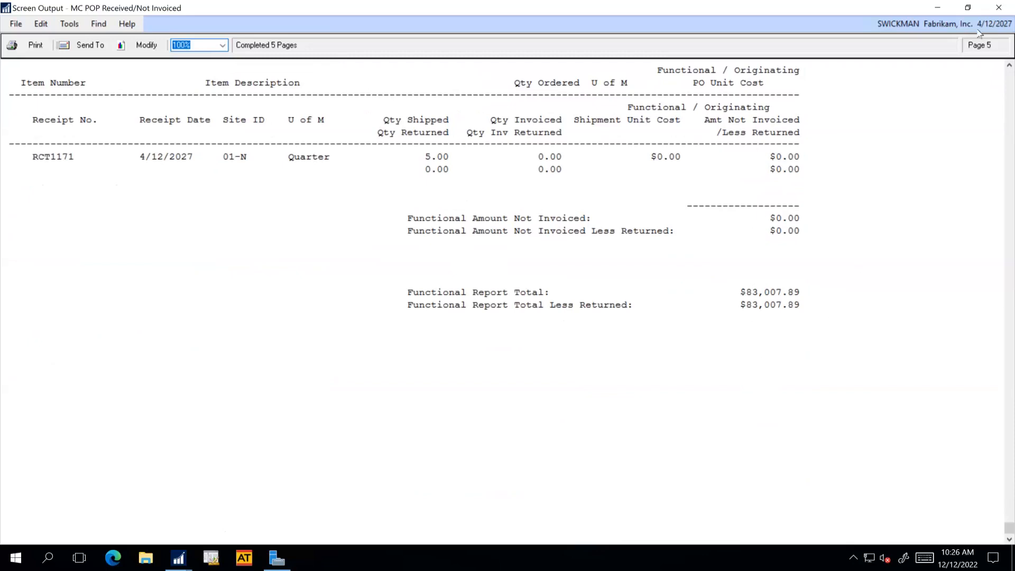
click(1003, 8)
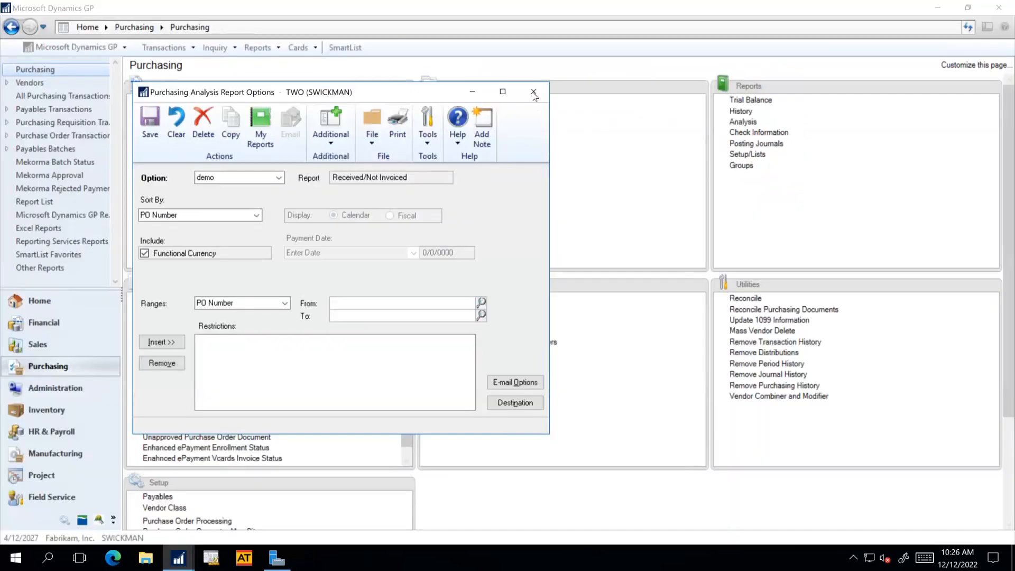
click(534, 92)
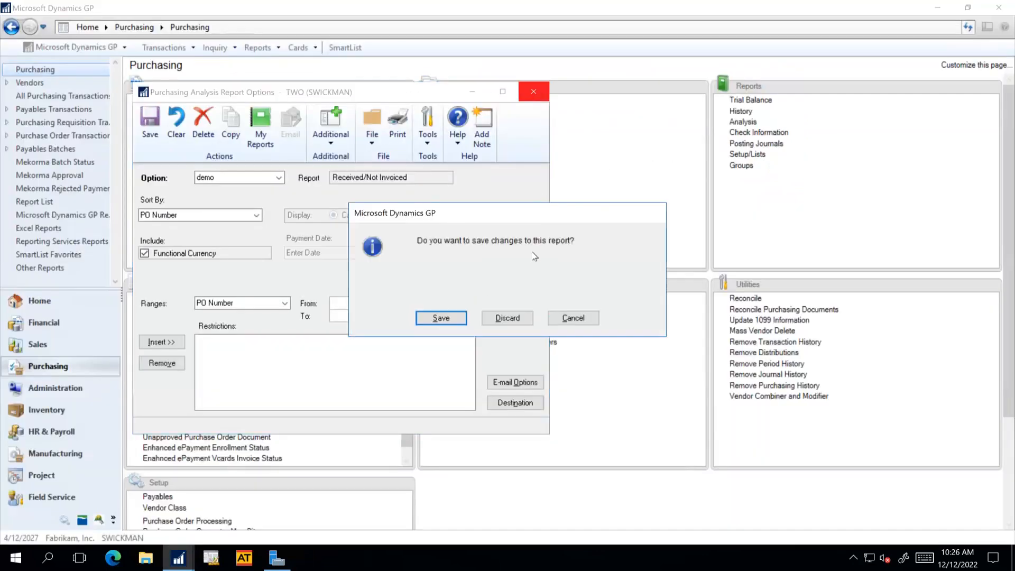
click(507, 317)
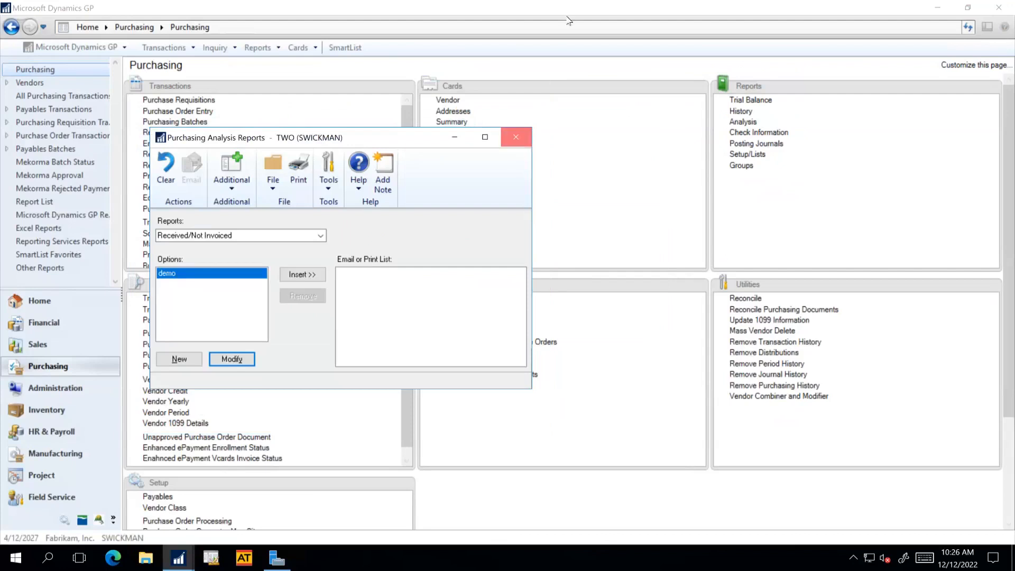
click(516, 137)
- Minimize the remote session and advance the PowerPoint presentation to the Removing Completed PO's slide
mouse_move(598, 5)
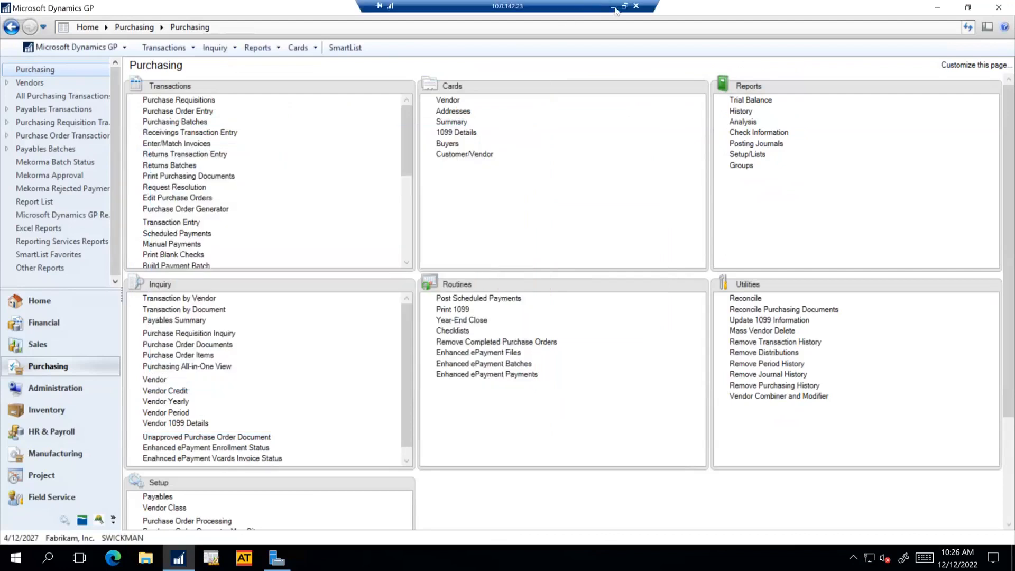
click(613, 7)
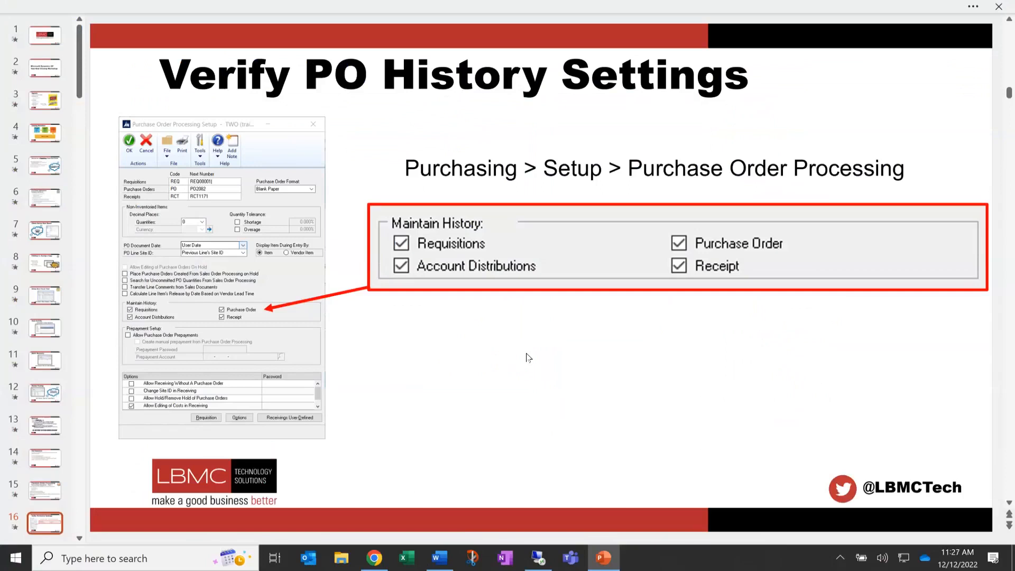
scroll(527, 358, down, 1)
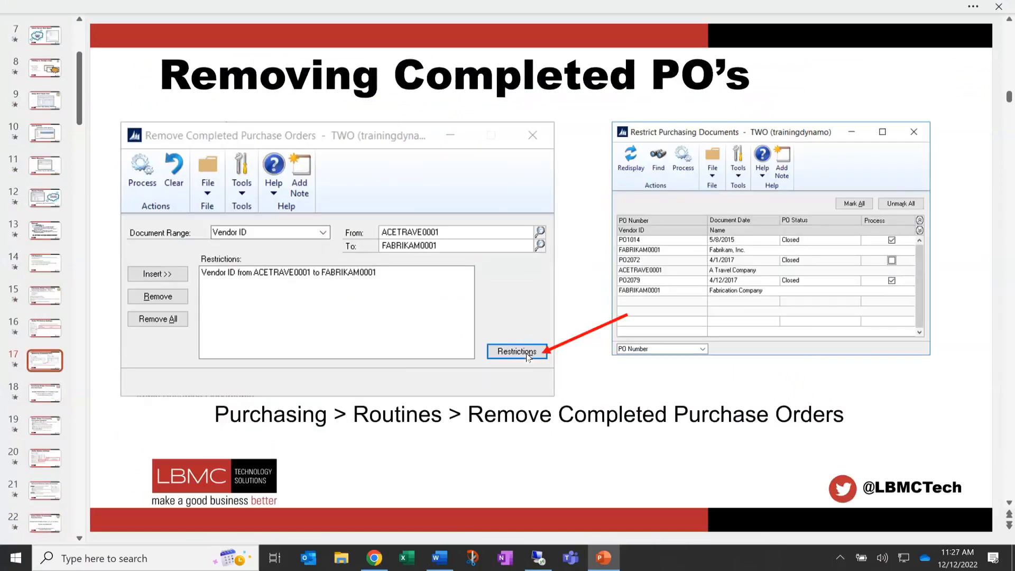
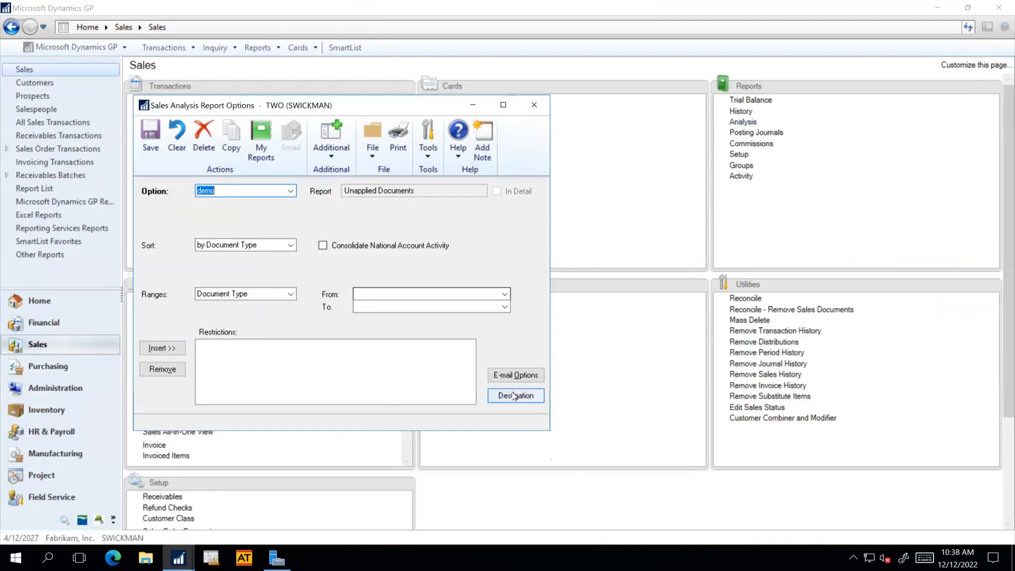
- Output the demo Unapplied Documents report to the screen, examine its customer documents, and close the sales report windows
click(516, 395)
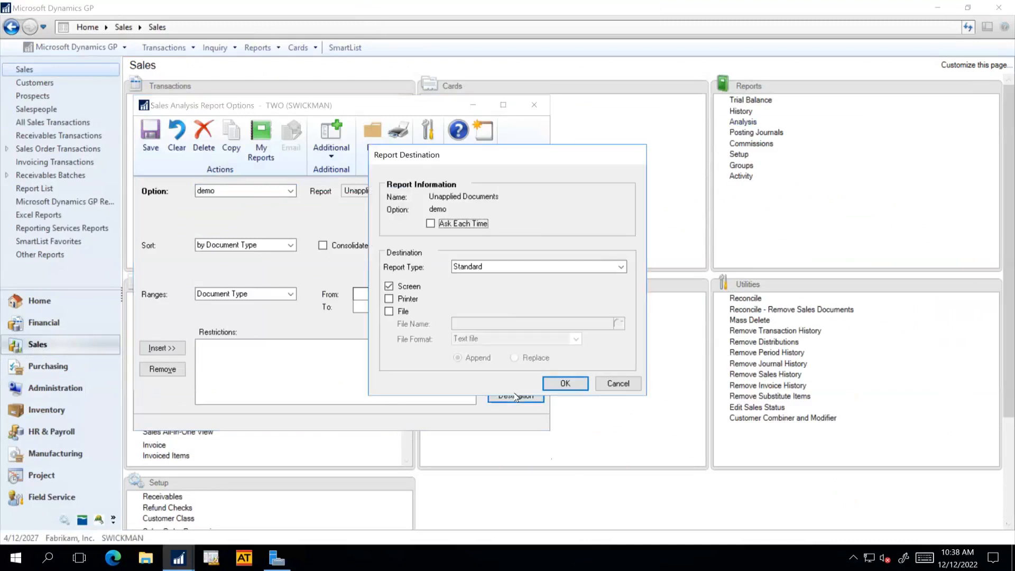
click(565, 383)
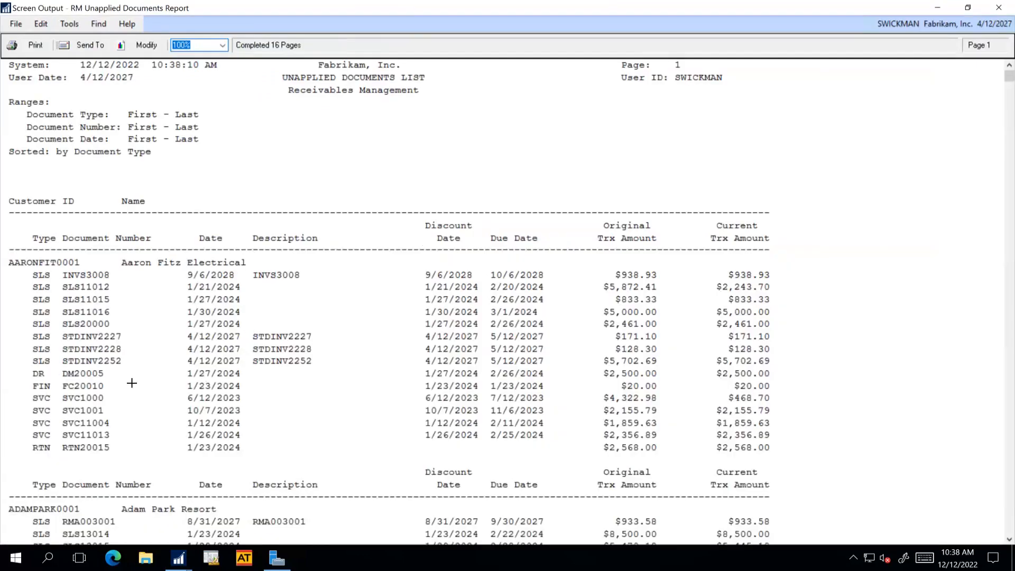
scroll(312, 406, down, 2)
scroll(311, 405, down, 12)
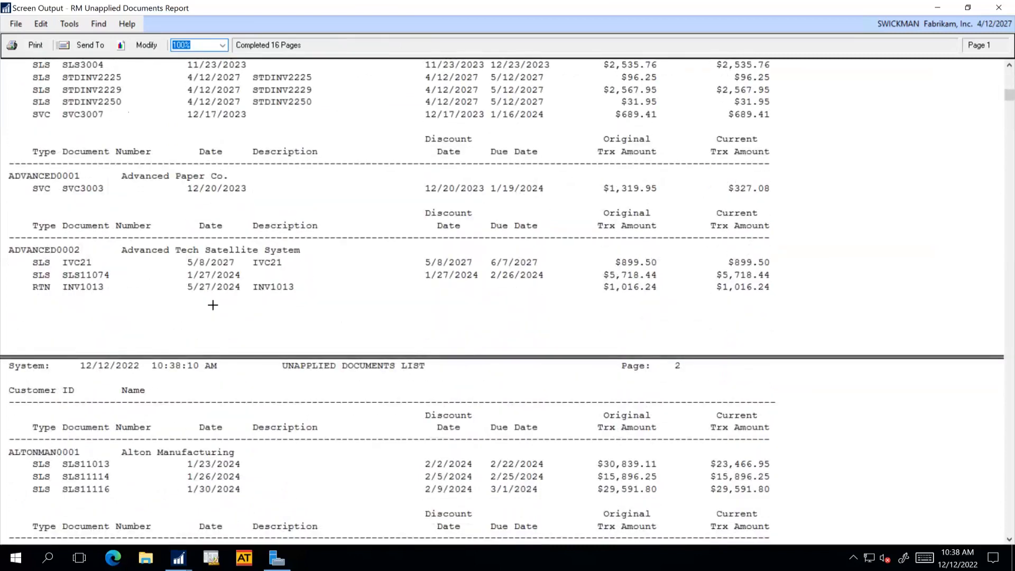
scroll(215, 306, down, 7)
scroll(216, 308, down, 8)
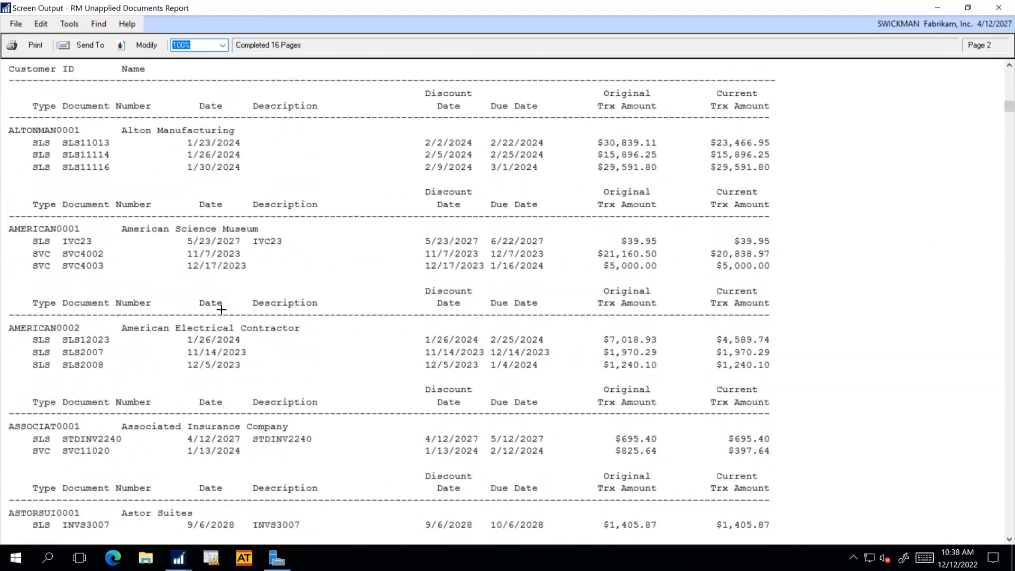
scroll(222, 309, down, 7)
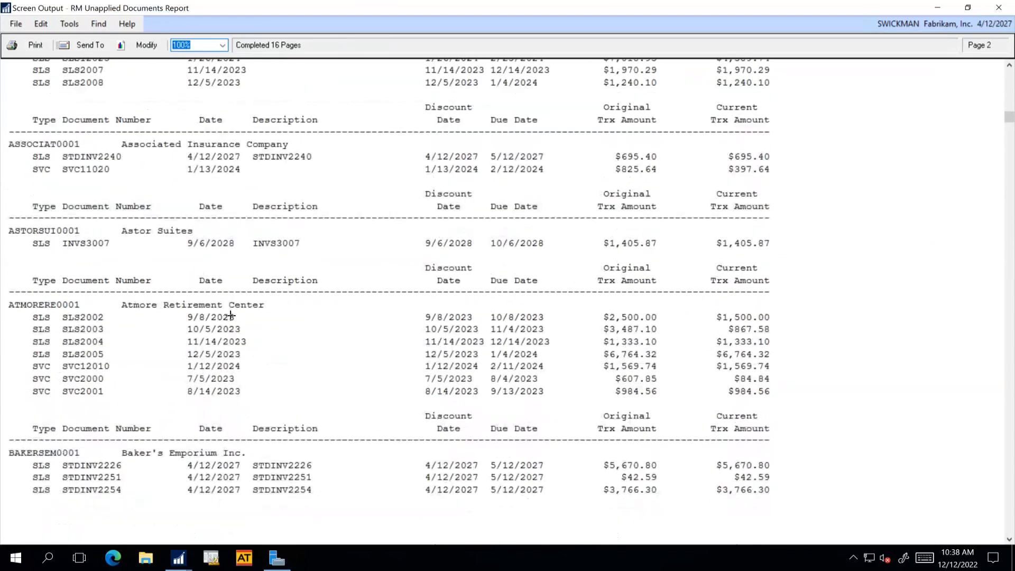
scroll(231, 316, down, 2)
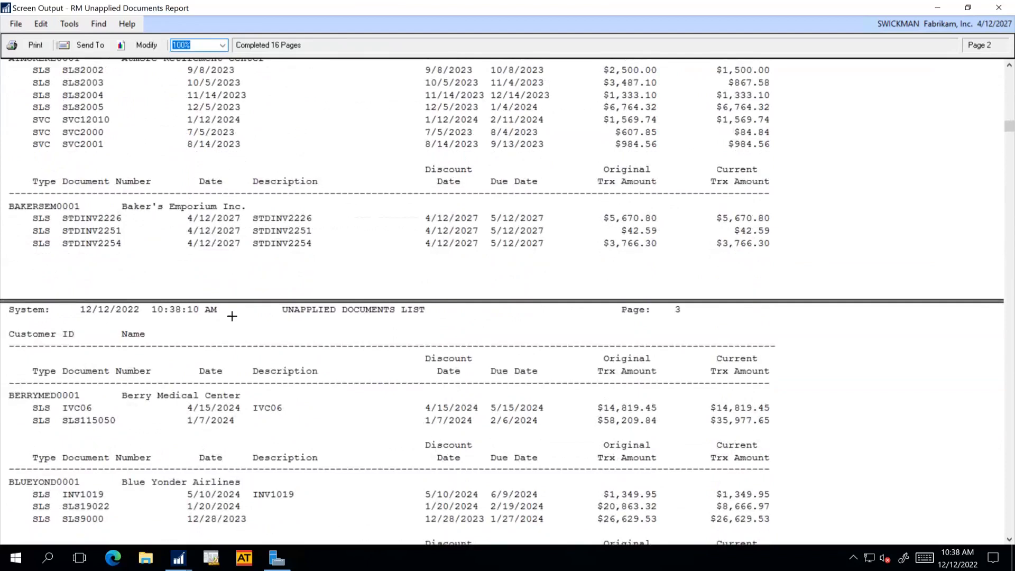
click(998, 7)
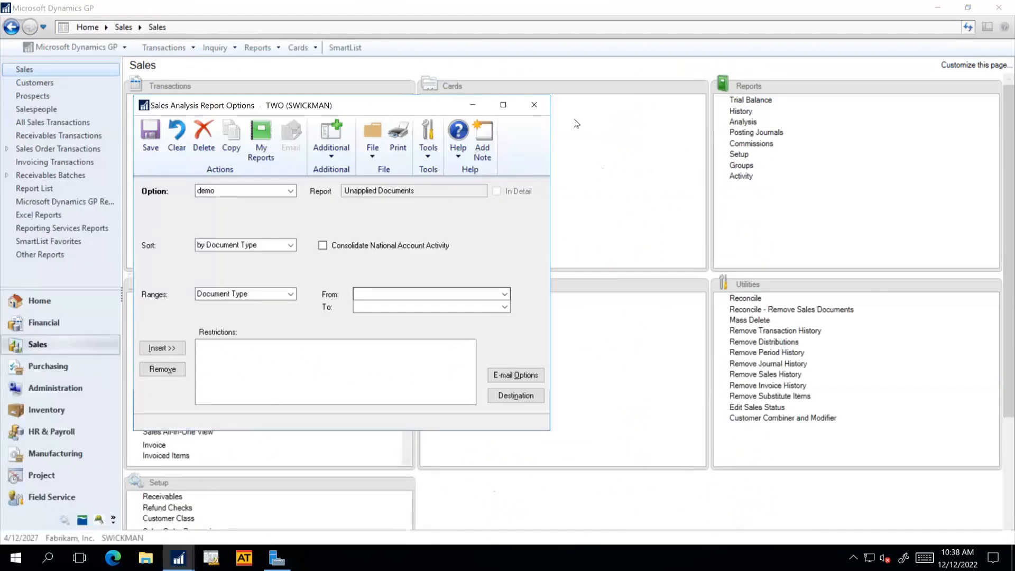
click(534, 105)
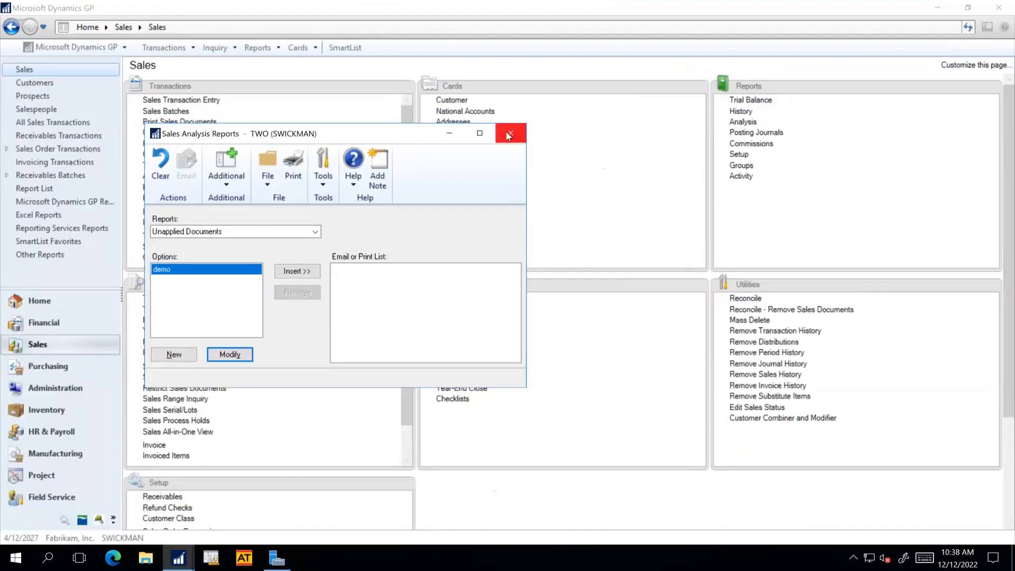
click(510, 133)
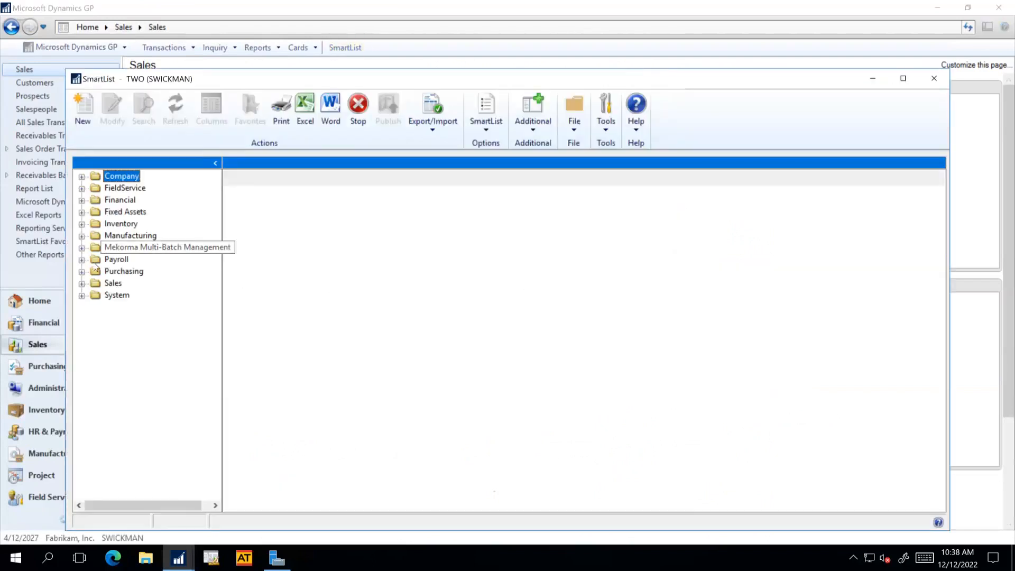
- Examine the Unapplied Documents* list under the Sales Receivables Transactions in SmartList and close SmartList
click(82, 284)
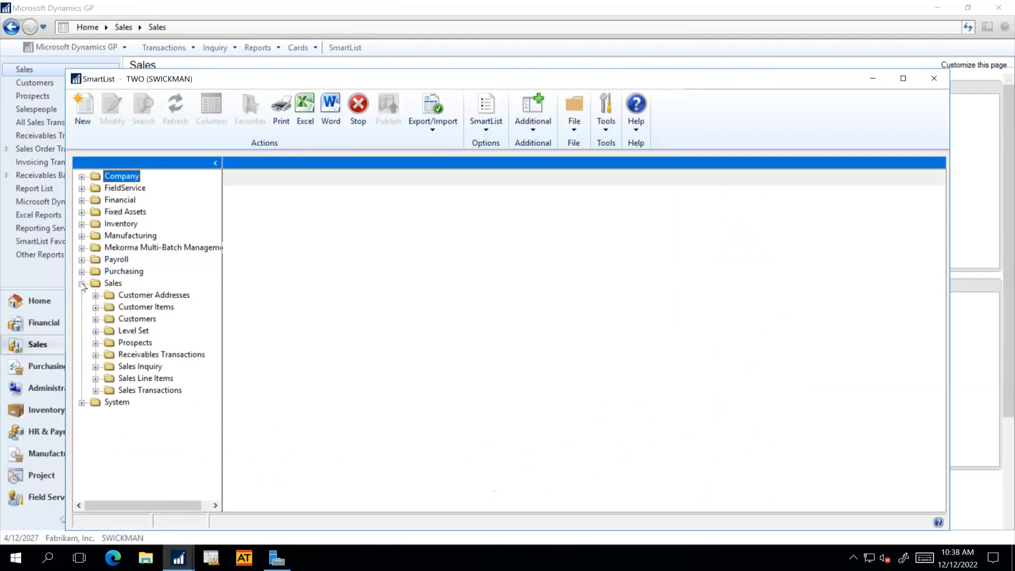
click(96, 354)
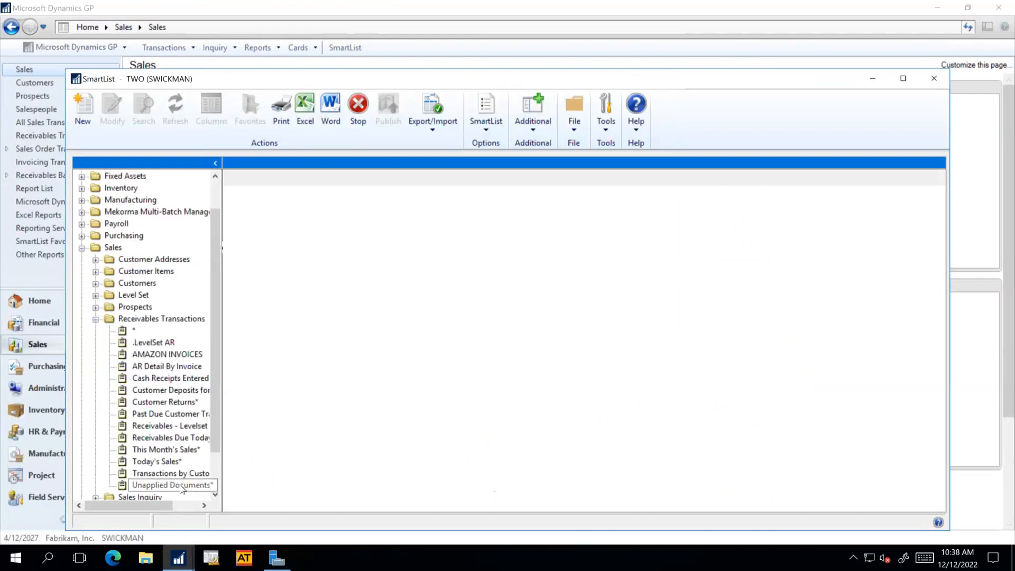
drag(161, 508, 171, 508)
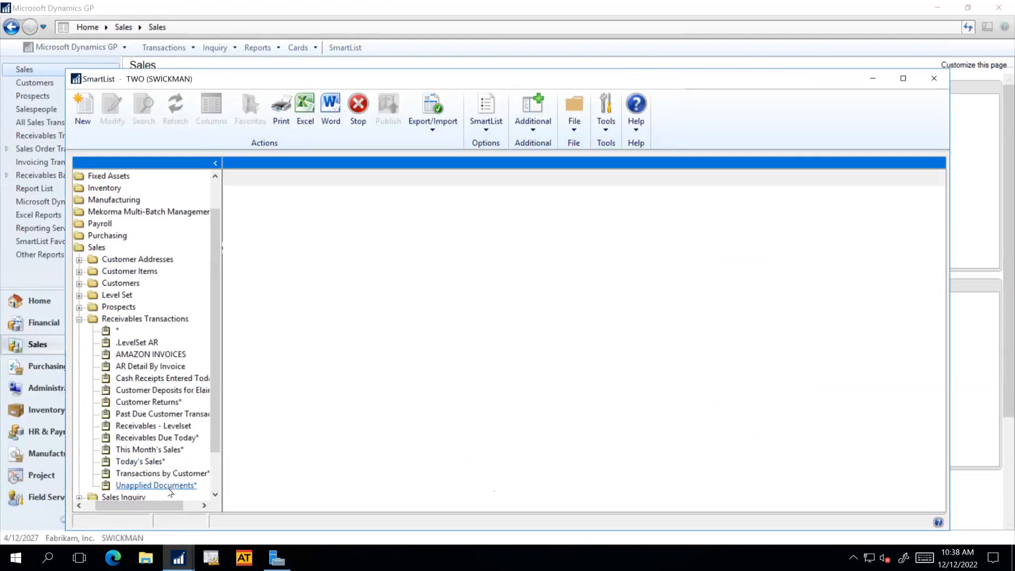
click(159, 485)
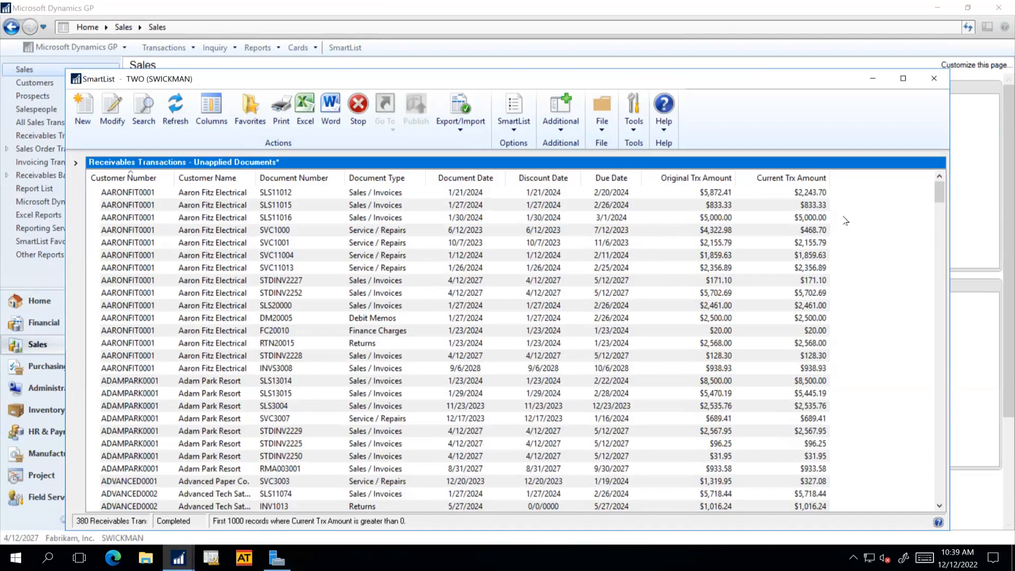
click(933, 79)
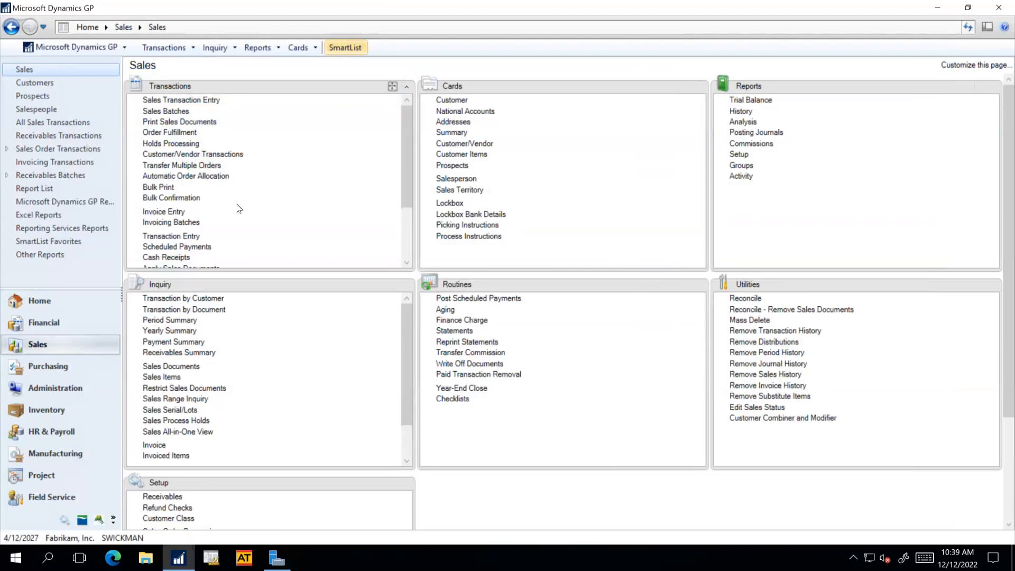
- Open Apply Sales Documents, choose the first customer in the lookup, and select open return RTN20015 as the document
scroll(359, 250, down, 3)
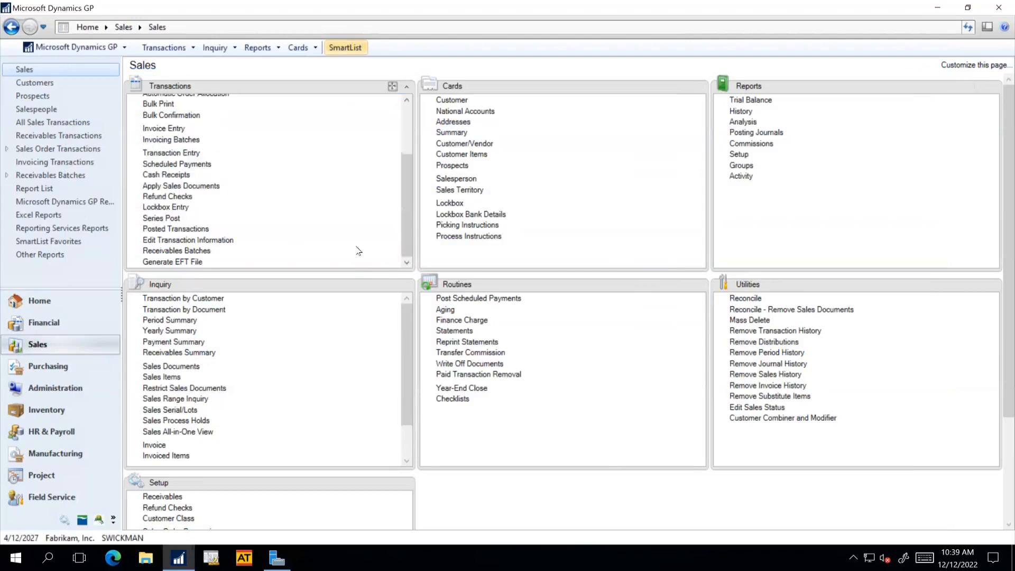
click(208, 187)
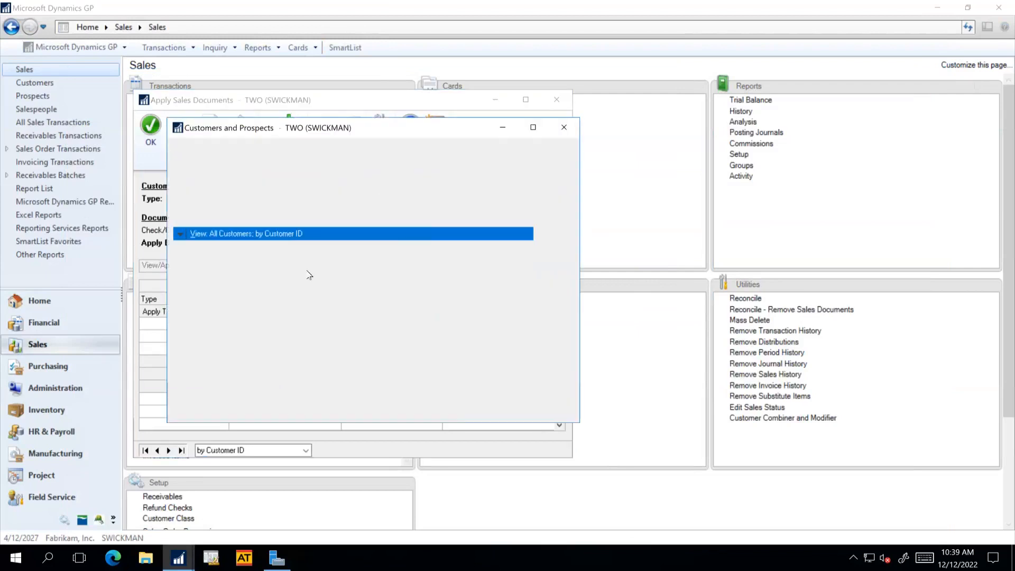
double_click(314, 259)
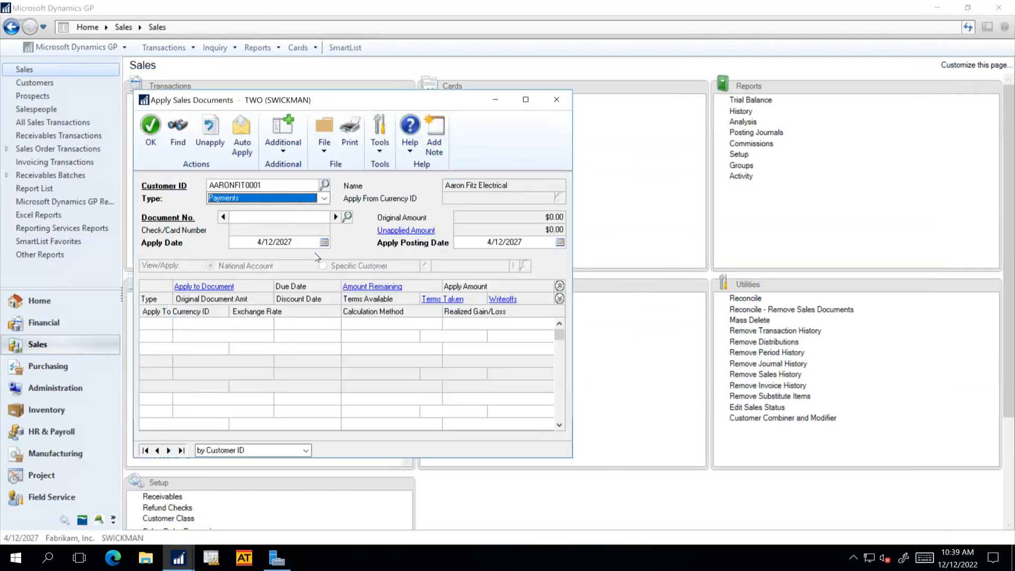
click(348, 218)
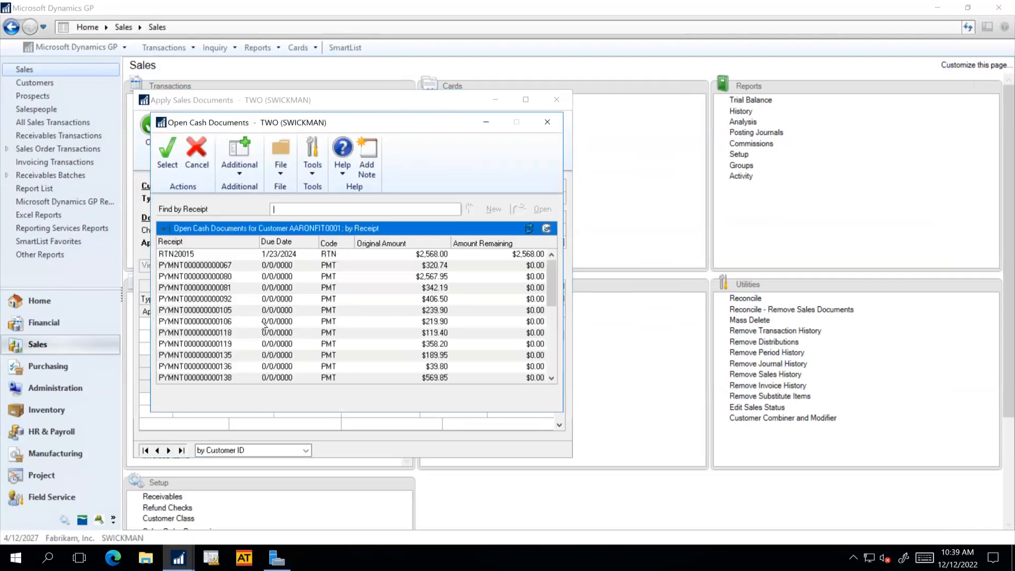
drag(550, 299, 550, 370)
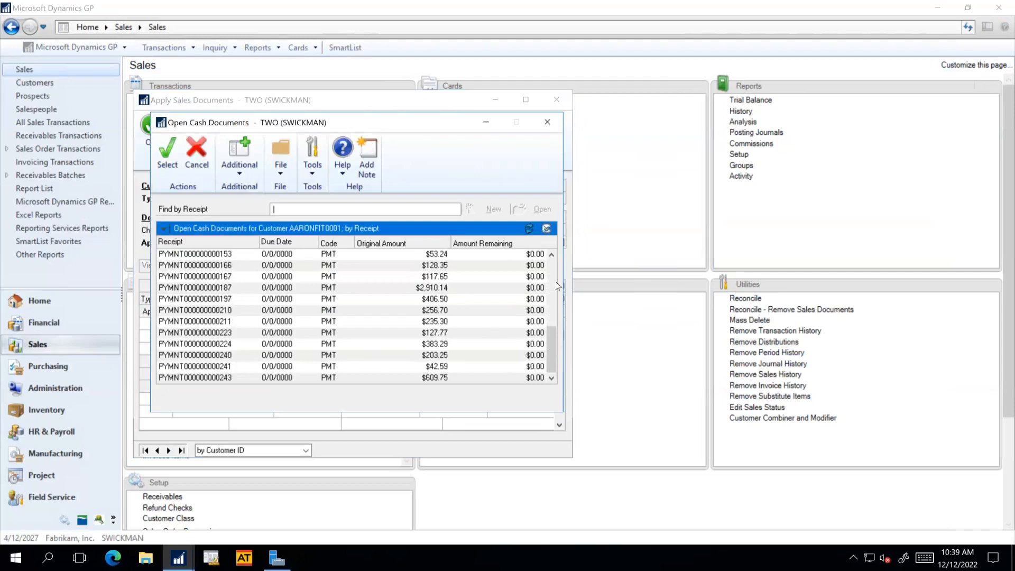
scroll(555, 268, up, 5)
click(452, 256)
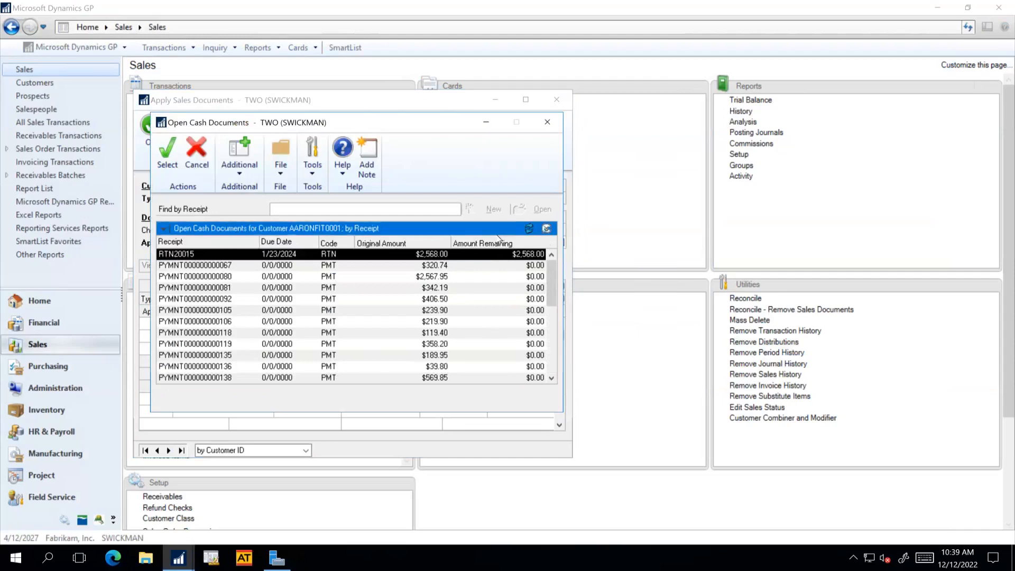
click(174, 168)
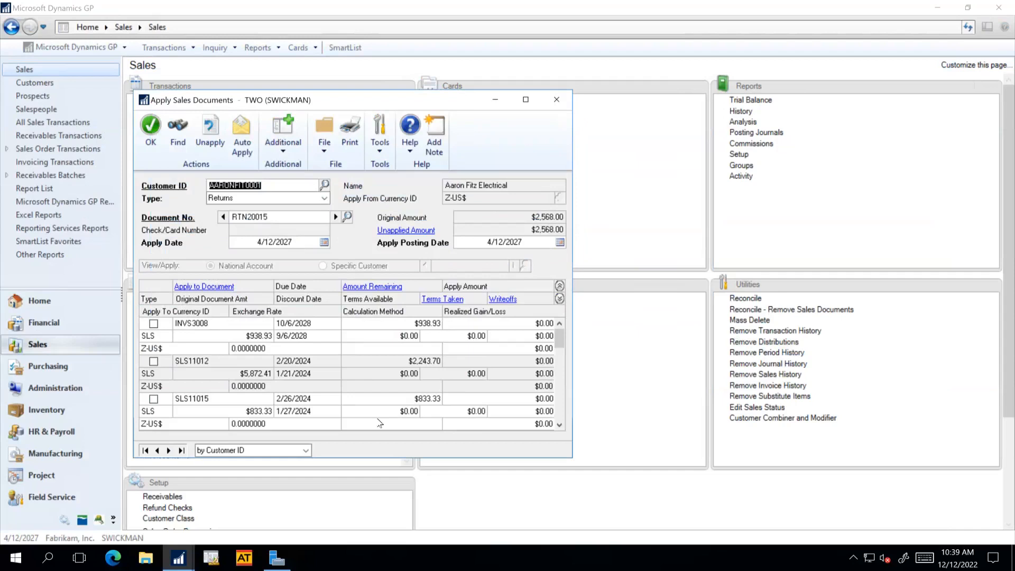
- Try applying return RTN20015 to invoice INVS3008, clear that application, and close Apply Sales Documents
click(153, 324)
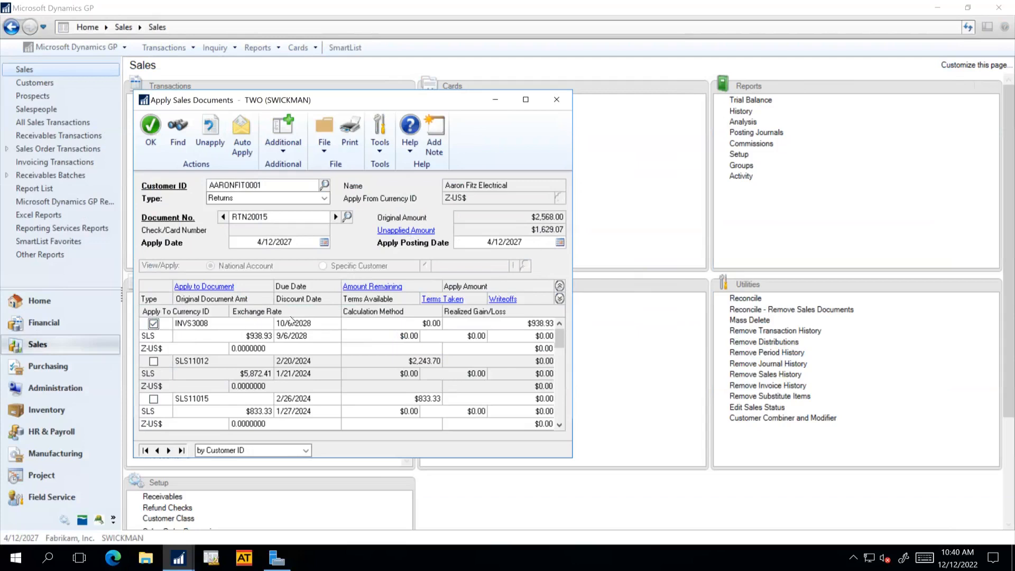
click(153, 324)
click(556, 100)
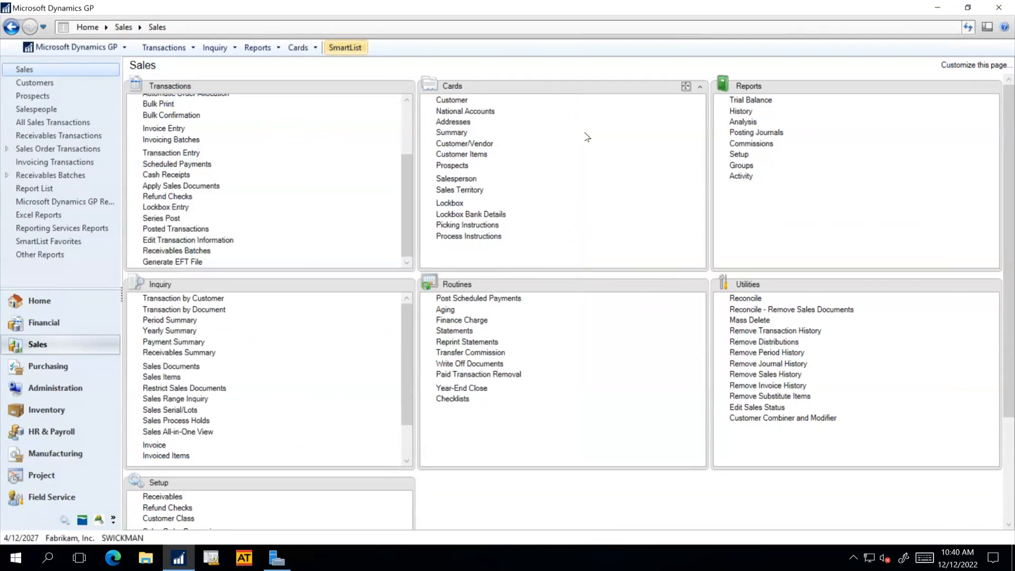
- Open the receivables aging routine and choose No Report for its output
click(452, 314)
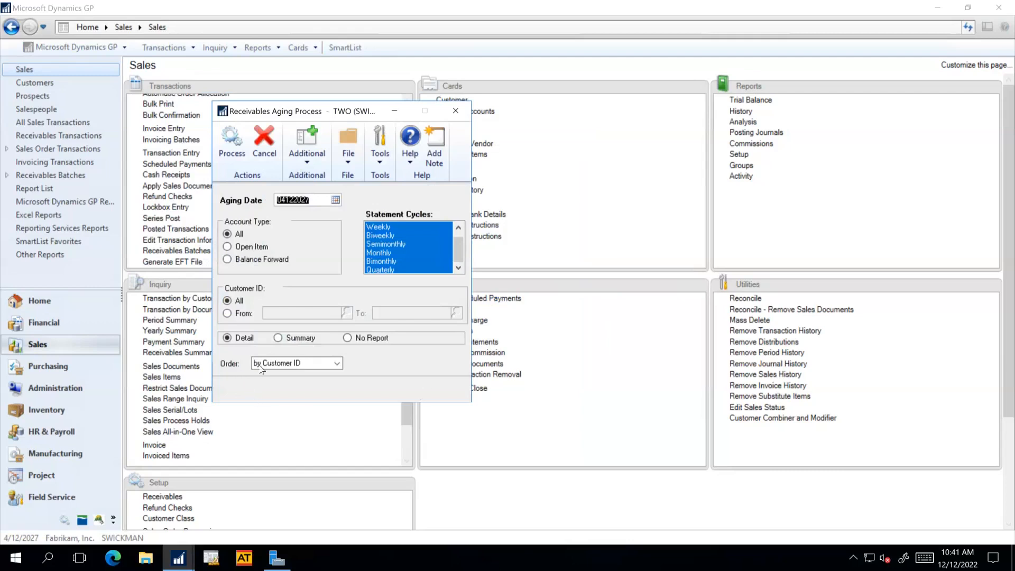
click(349, 339)
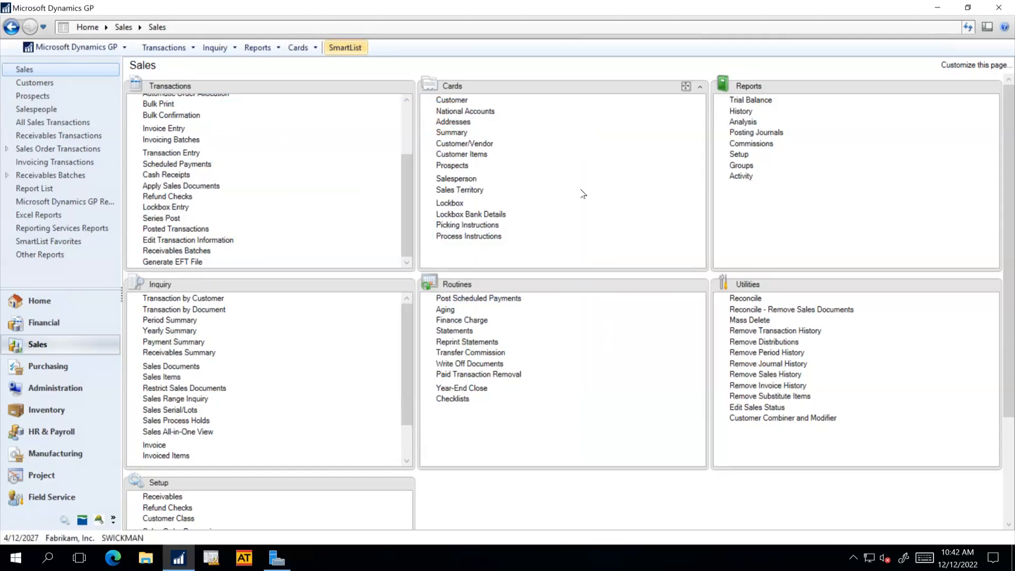
- Examine the report types available in Receivables Trial Balance Reports and close the window
click(760, 102)
click(309, 208)
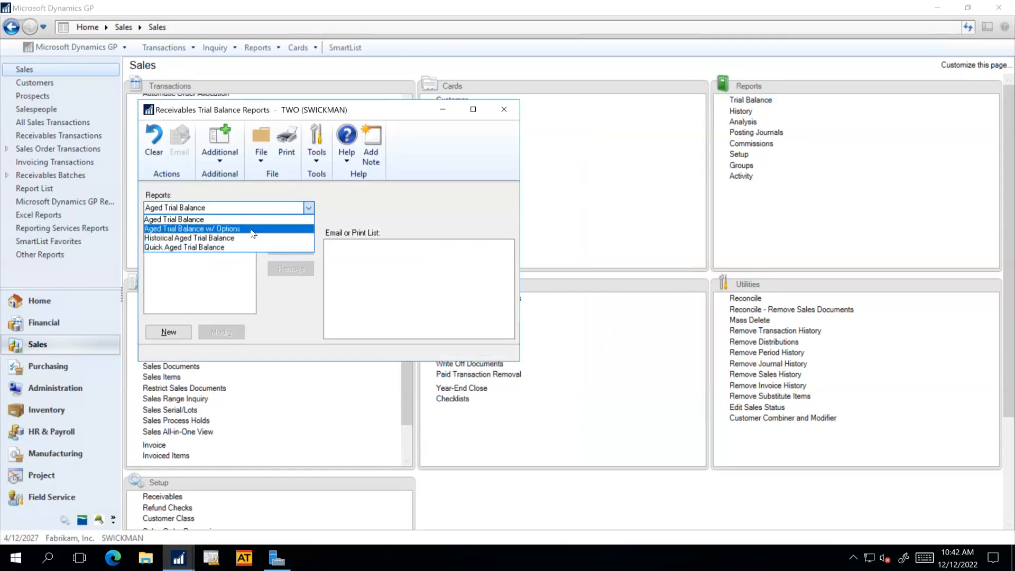
click(400, 205)
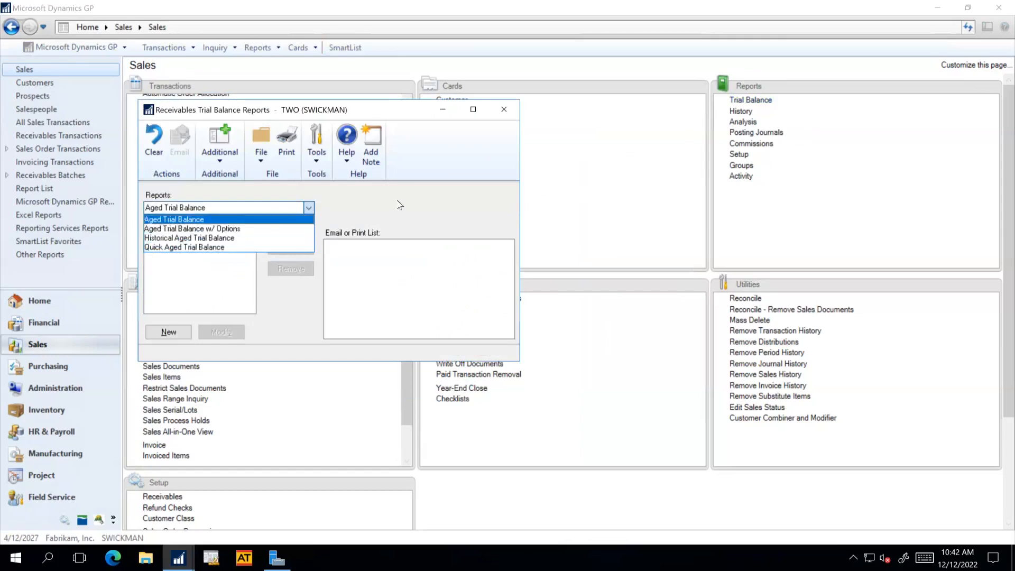
click(504, 111)
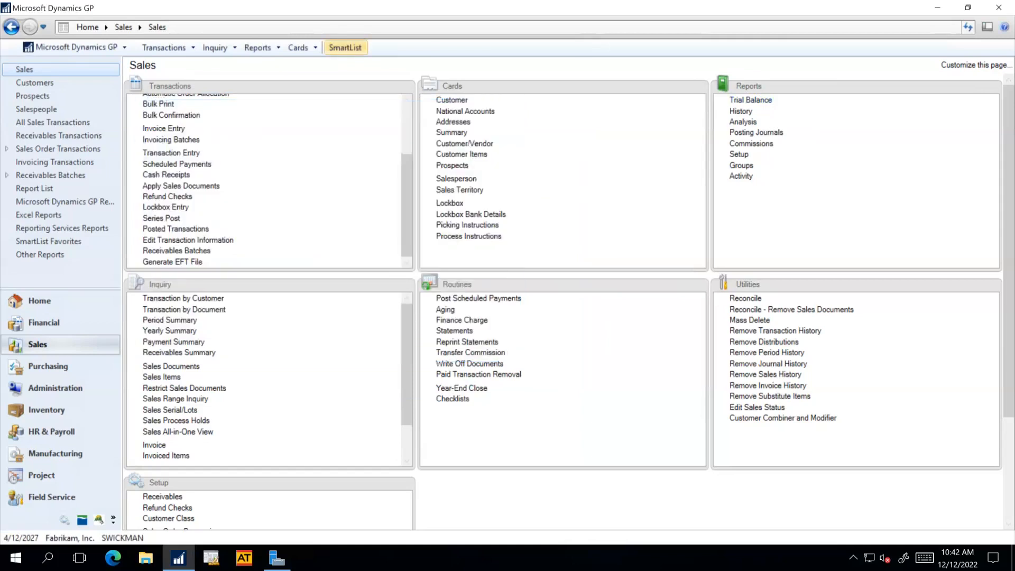
- Switch to PowerPoint to present up to the Verify Customer History Settings slide, and return to Dynamics GP in the remote session
click(614, 9)
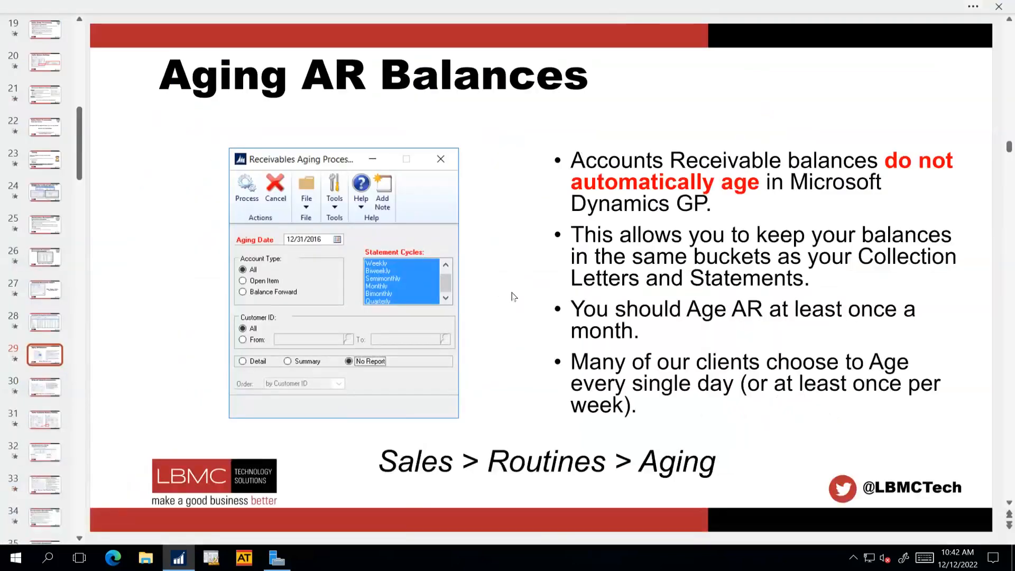
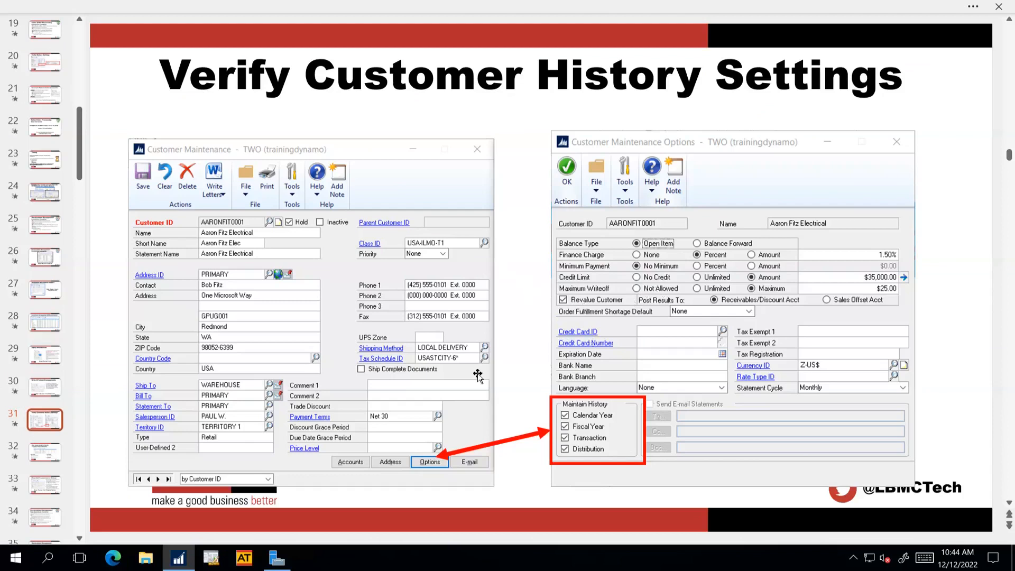
click(186, 559)
click(191, 558)
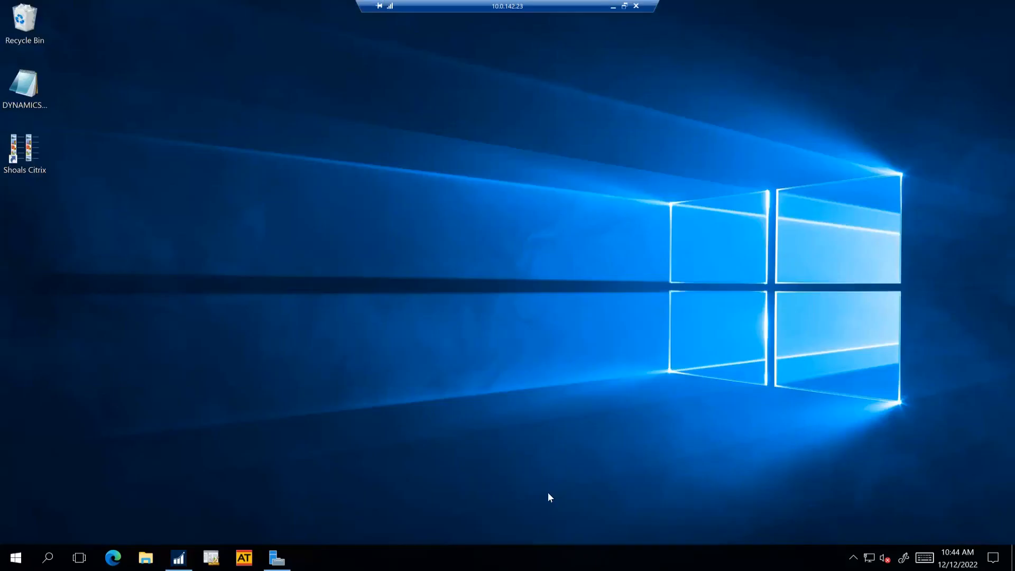
click(190, 558)
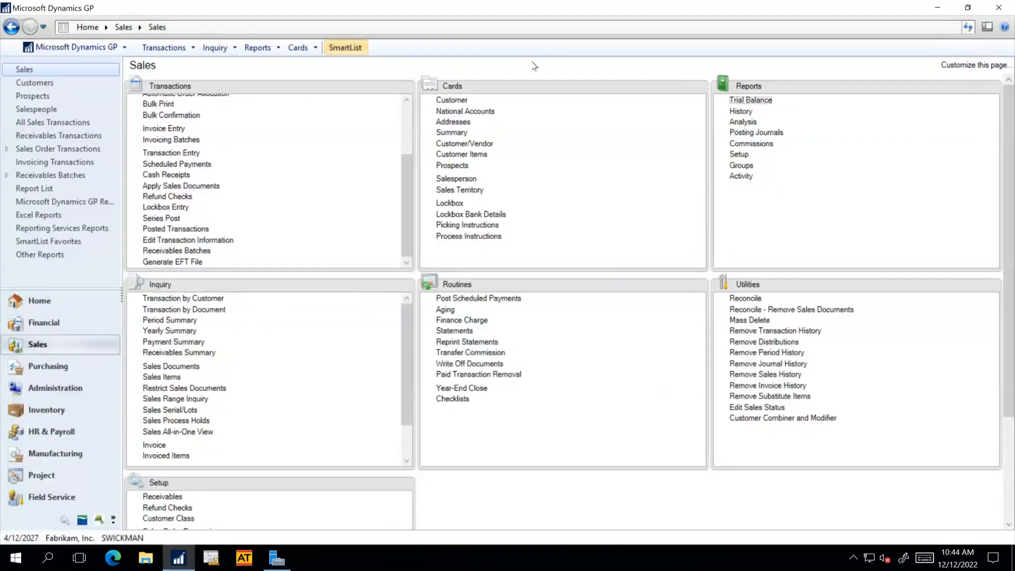
- Examine the Maintain History settings in the customer record's options and close the customer maintenance windows
click(453, 104)
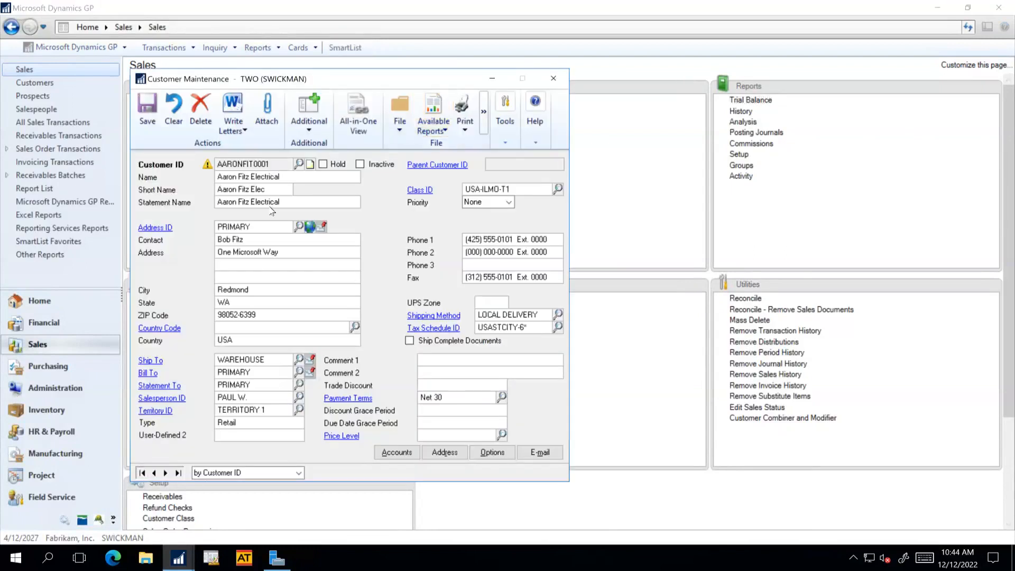
click(497, 453)
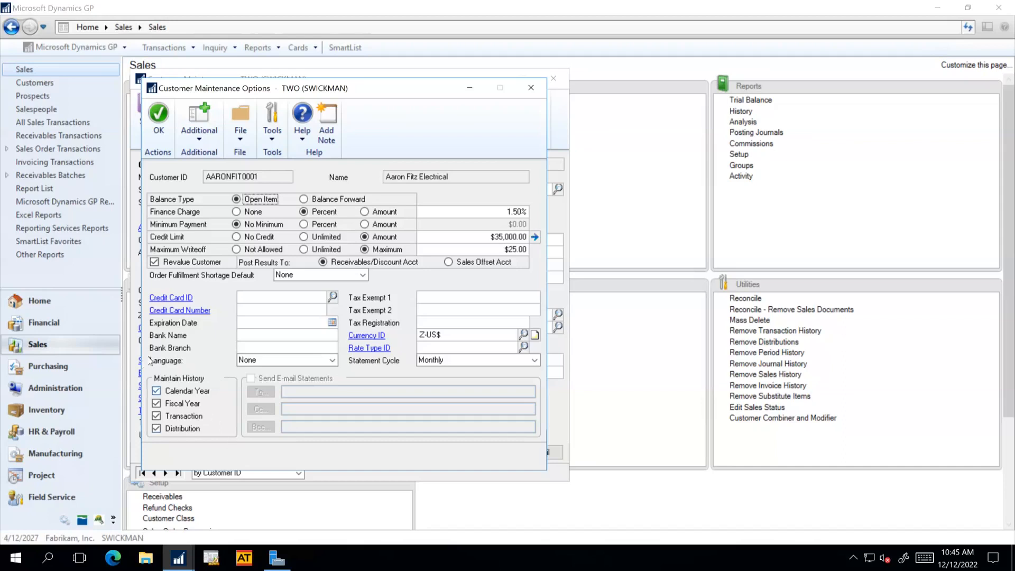
click(531, 87)
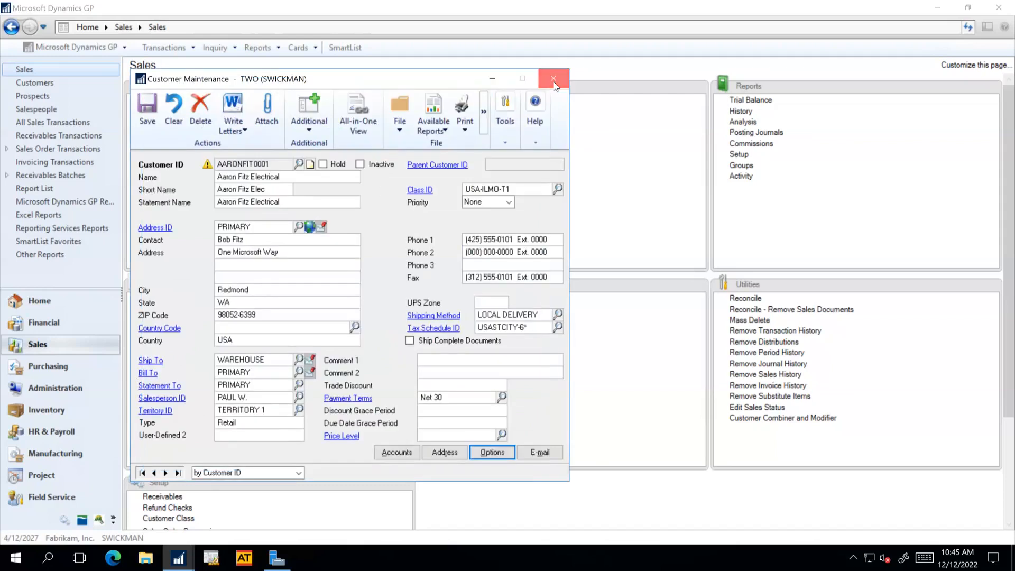
click(554, 85)
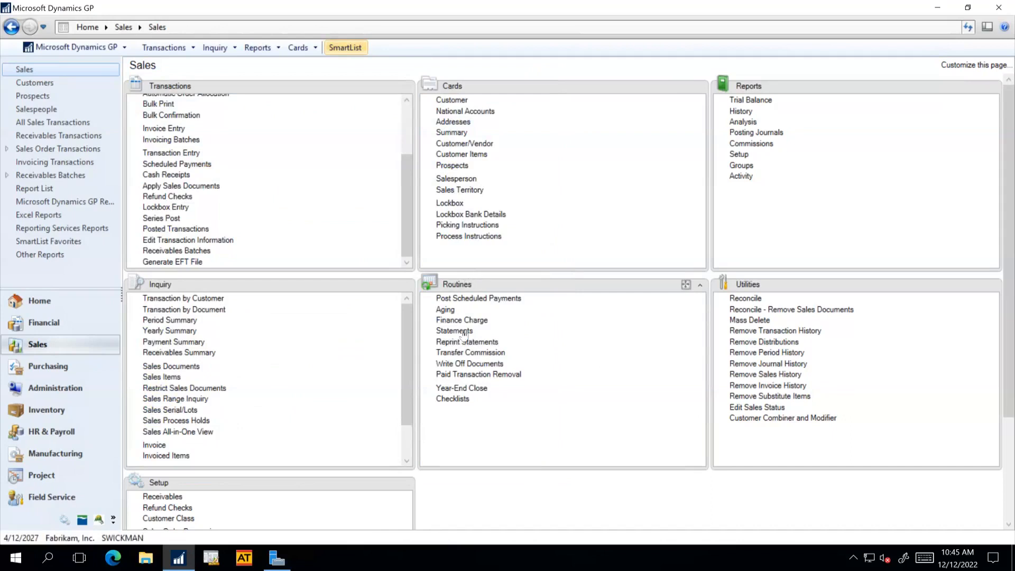
- Examine the Paid Sales Transaction Removal settings, including the customer range choices, and close the window without processing
click(495, 375)
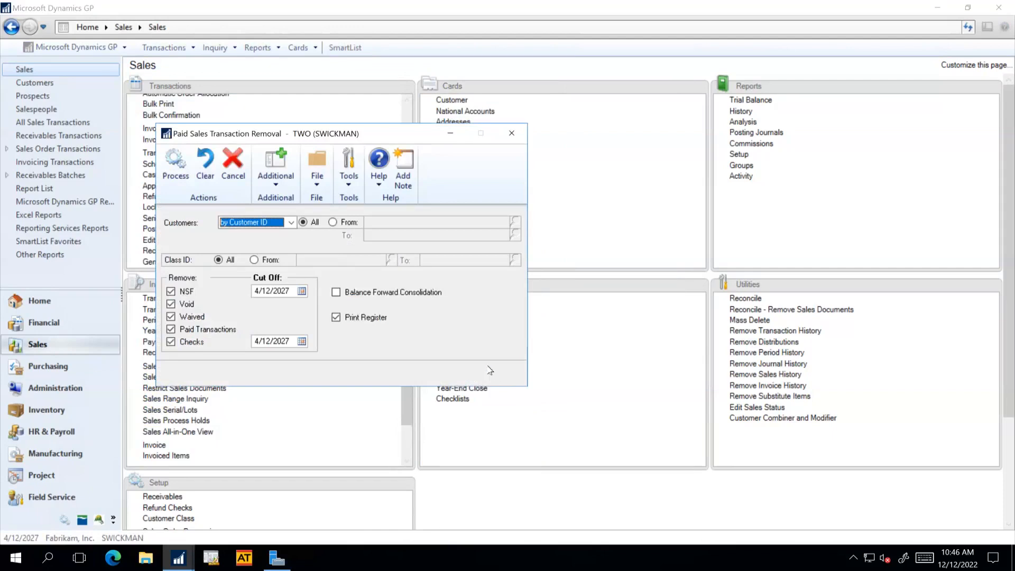
click(291, 223)
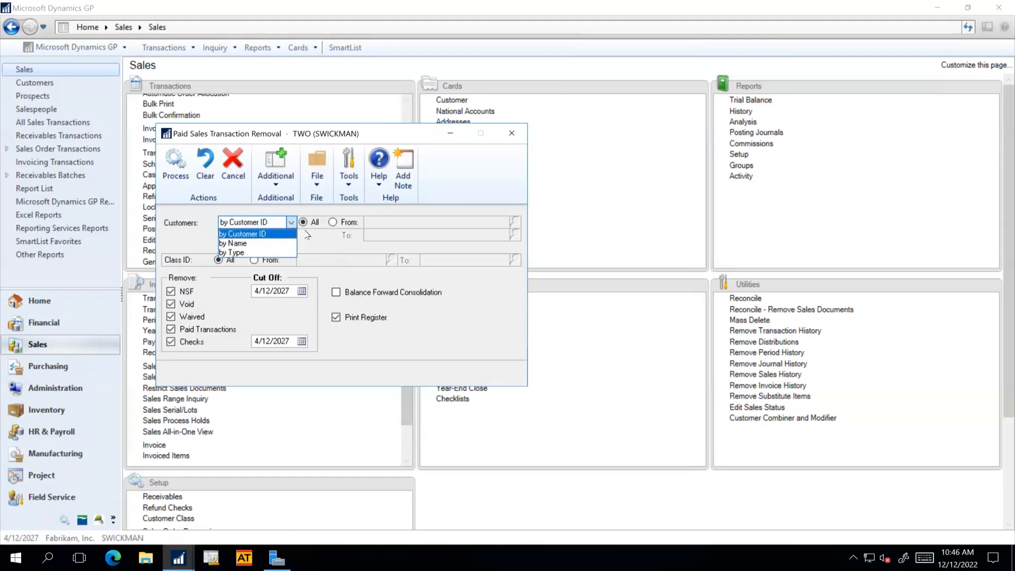
click(326, 244)
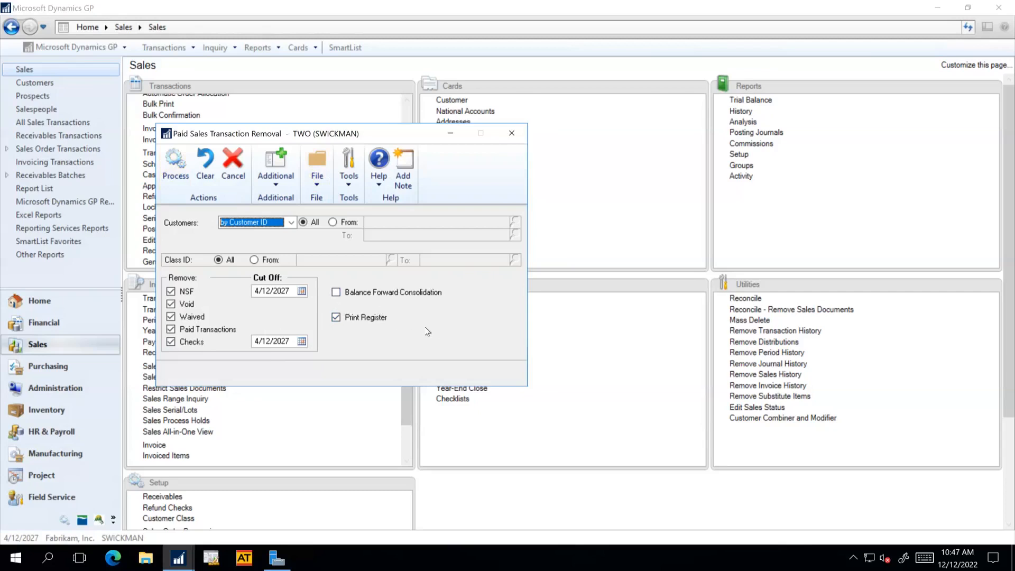
click(519, 140)
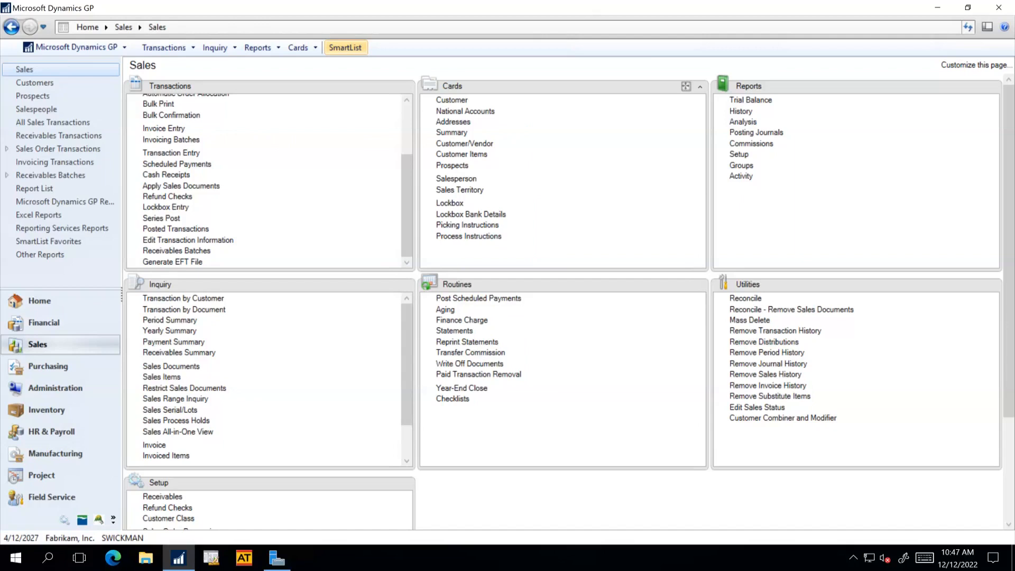
- Minimize the remote session and advance the PowerPoint presentation to the Move Paid Transactions to History slide
mouse_move(614, 9)
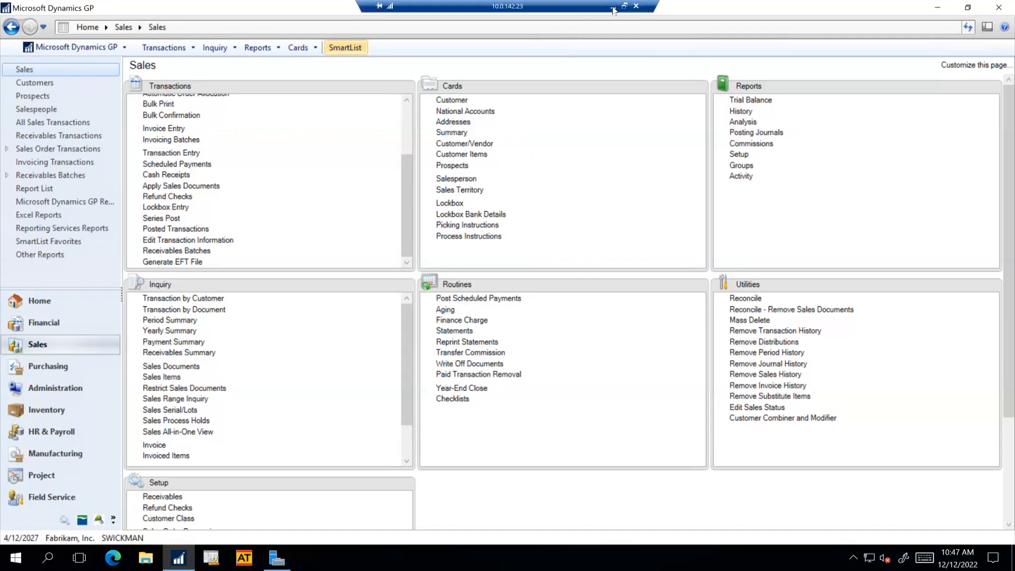
click(613, 7)
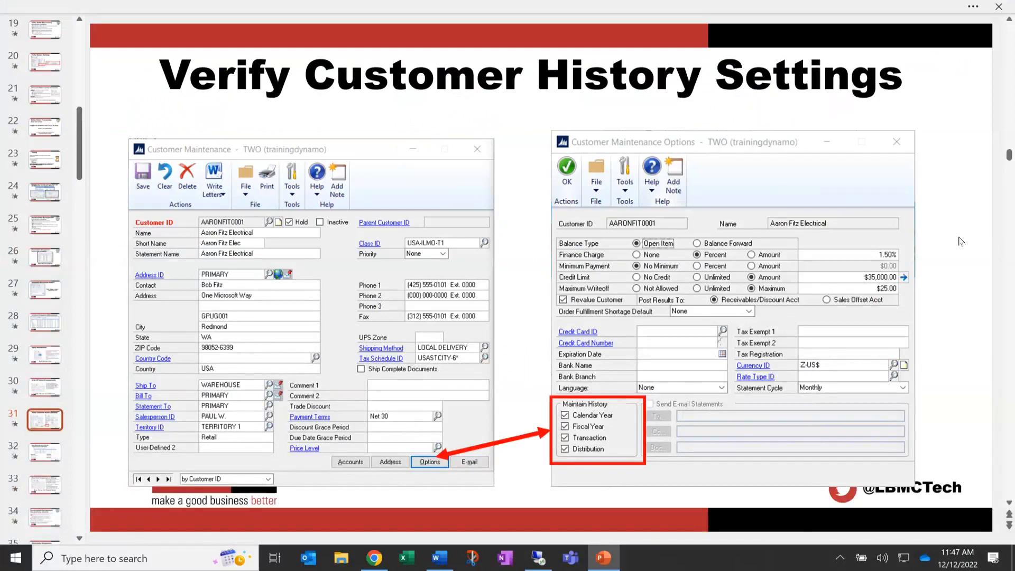
key(Page_Down)
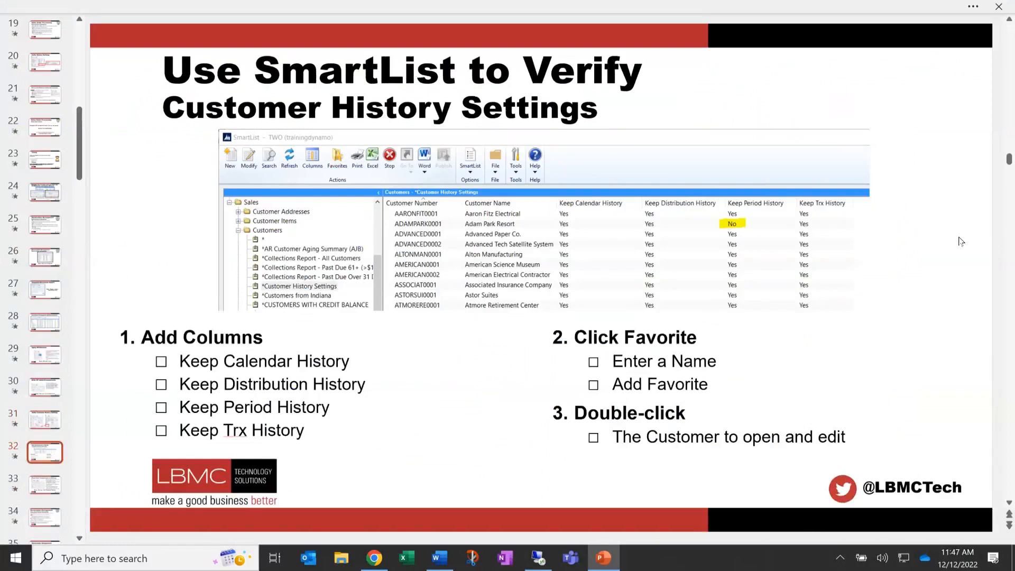
key(Page_Down)
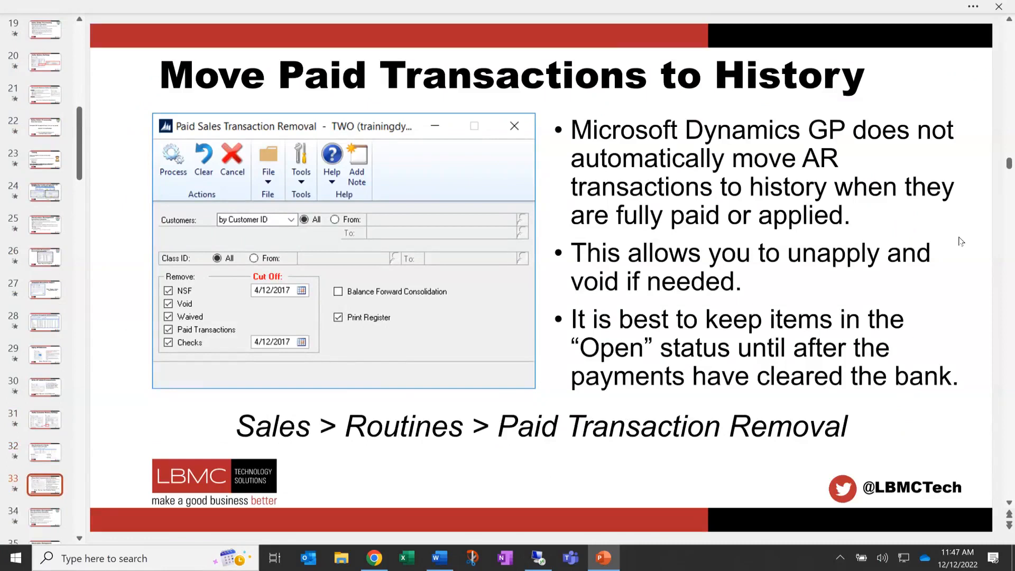
- Advance the presentation to the Receivables Management Year-End Close Checklist slide
key(Page_Down)
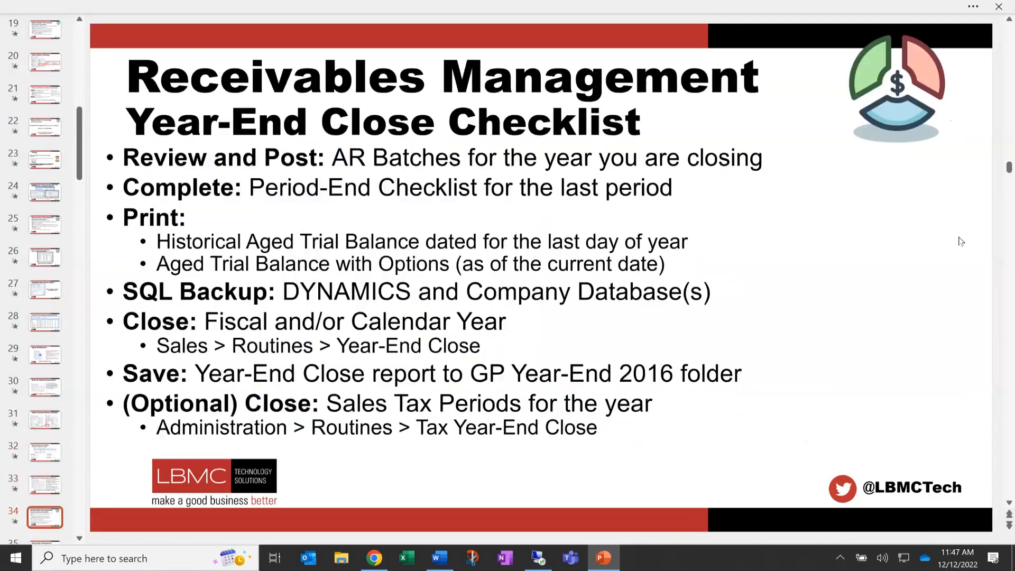
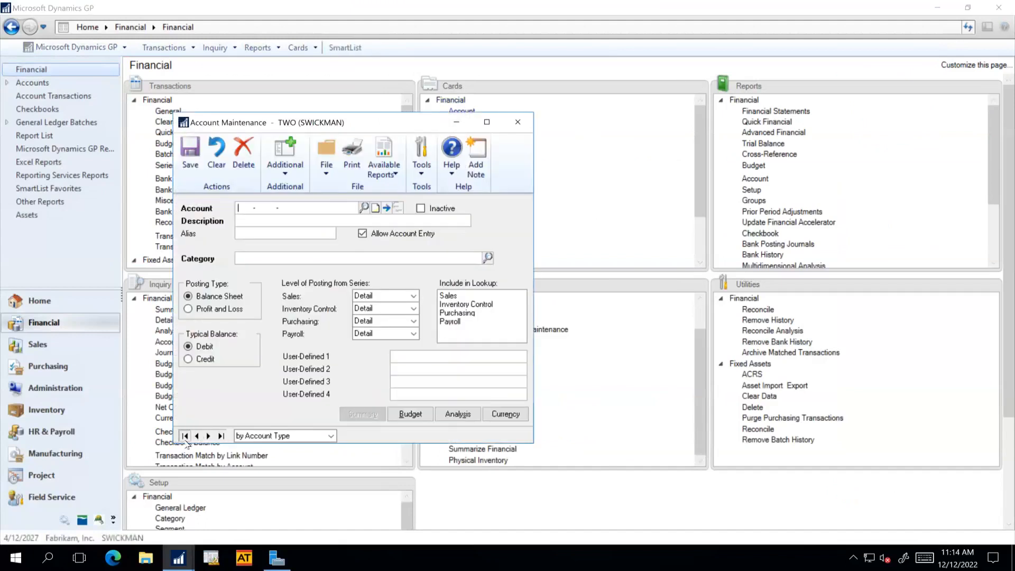
- Display the first account's record in Account Maintenance to check its posting type, and close the window
click(185, 436)
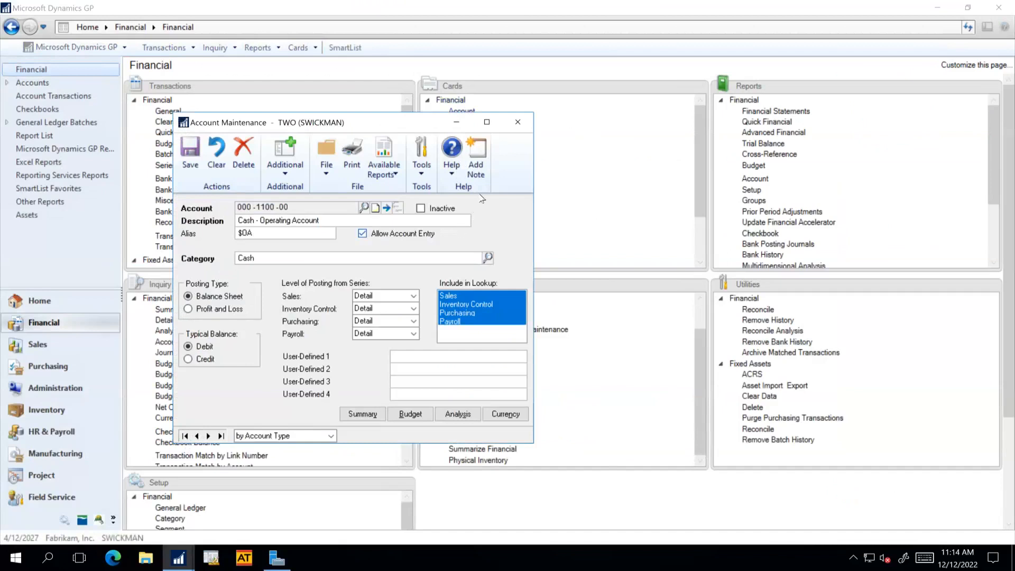
click(517, 122)
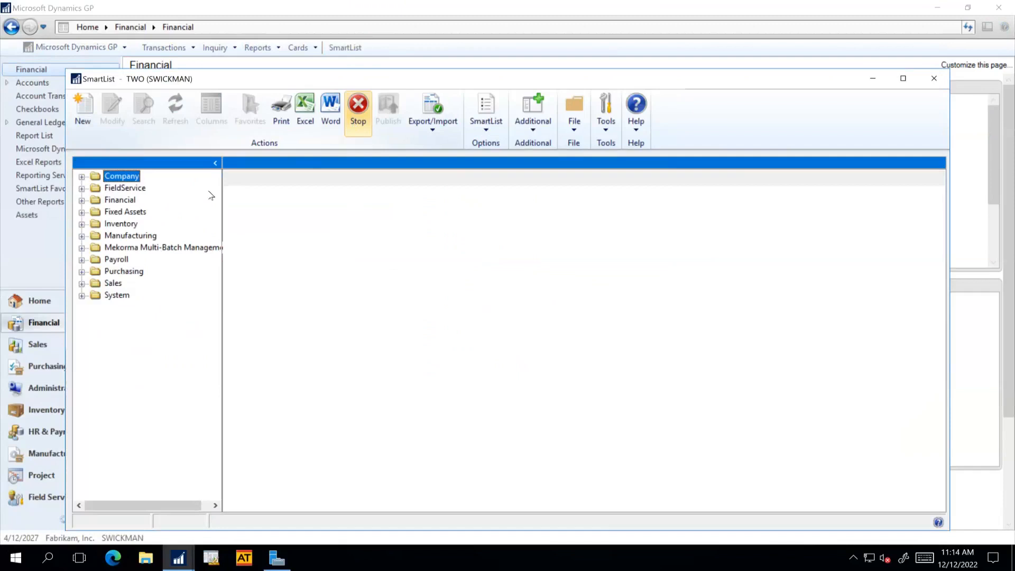
- In SmartList, show the default (*) list of financial accounts
click(82, 200)
click(96, 236)
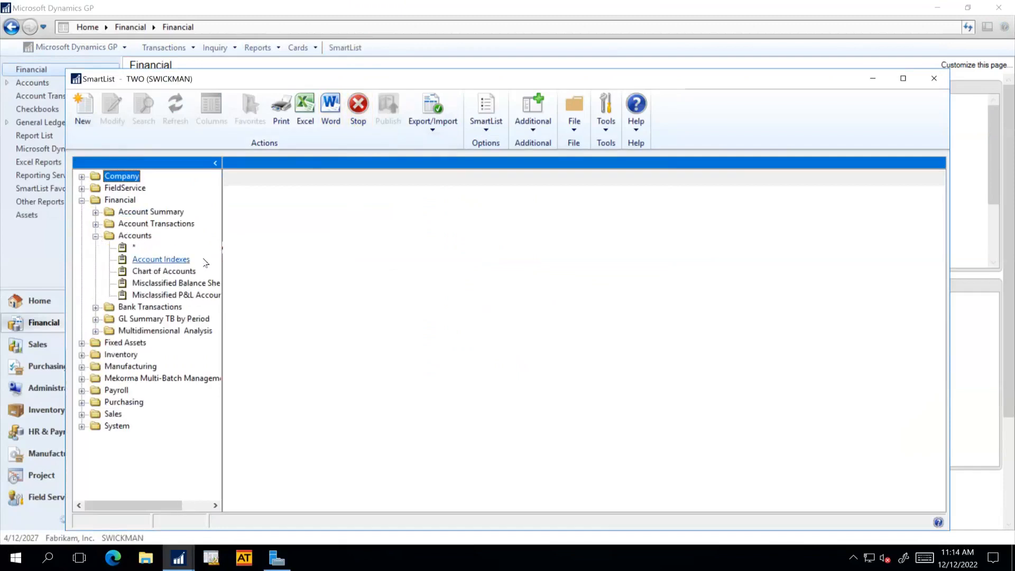
click(134, 247)
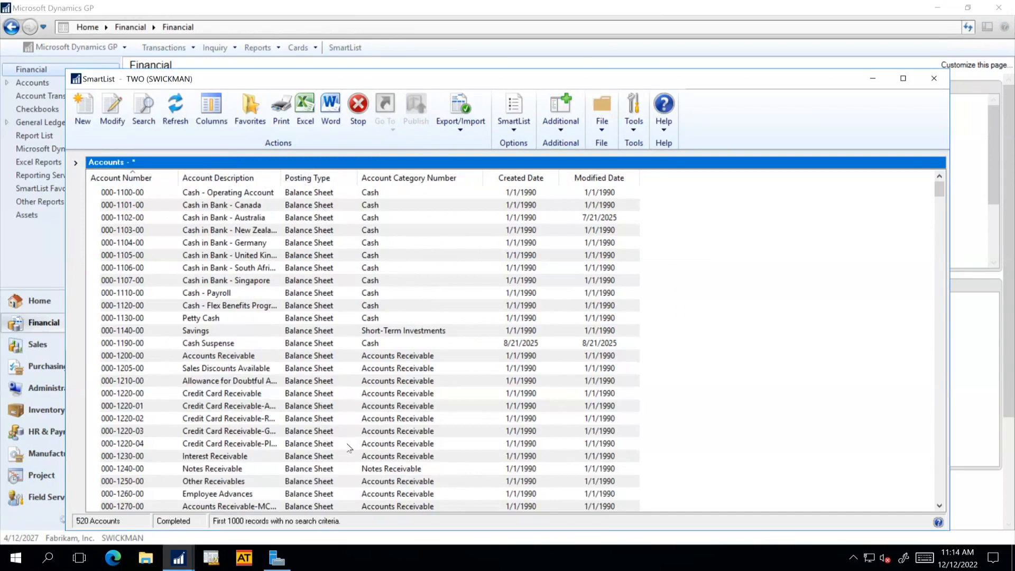
- Examine the accounts' posting types where balance sheet accounts change to profit and loss at 000-4100-00, and close SmartList
click(941, 496)
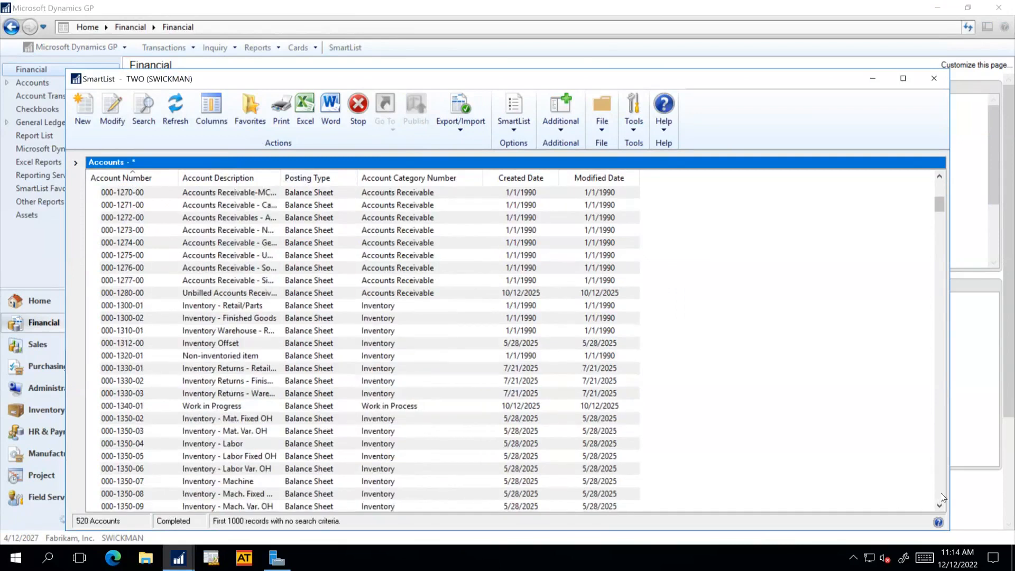
click(942, 496)
click(942, 496)
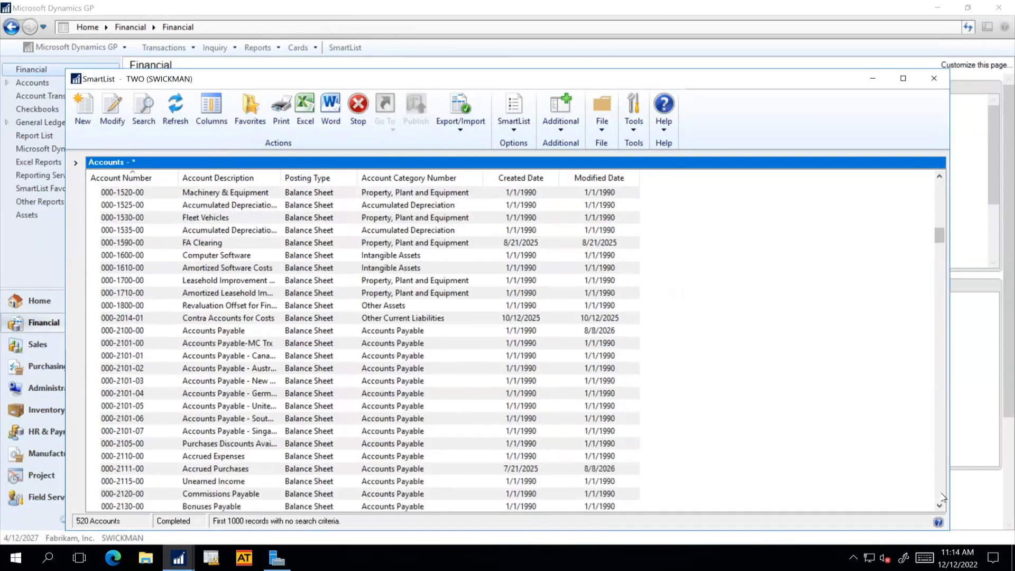
click(941, 496)
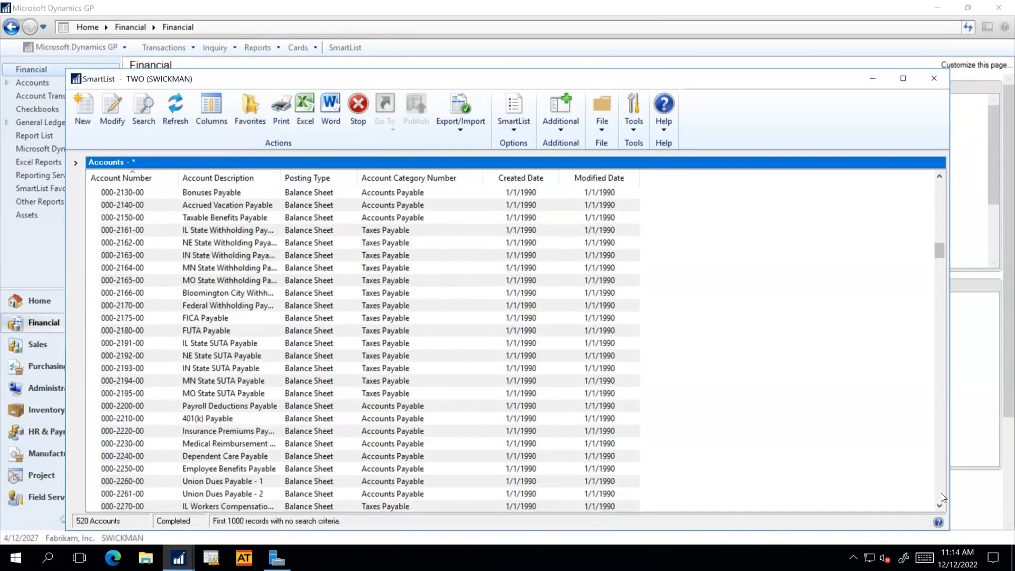
click(942, 496)
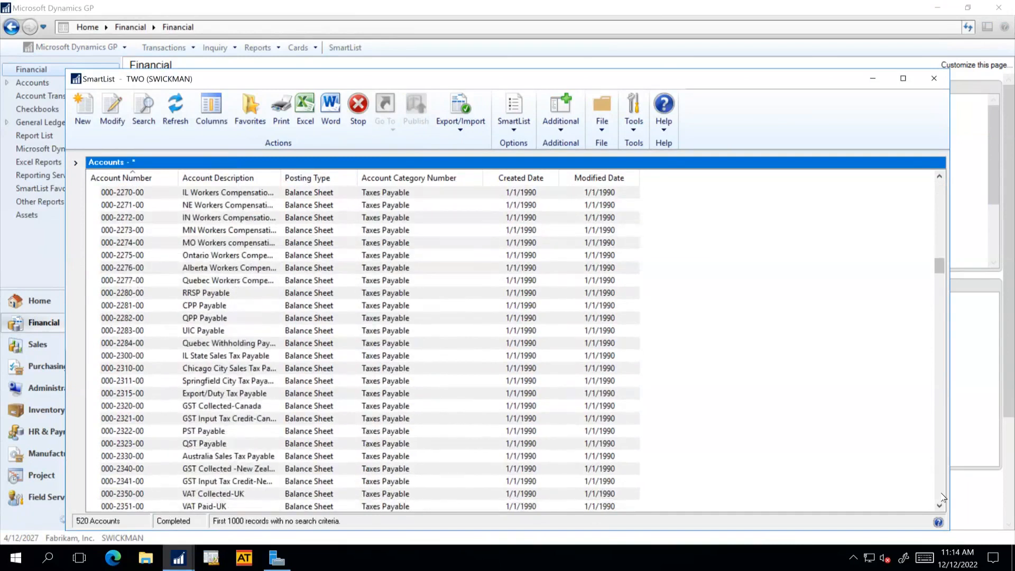
click(942, 496)
click(942, 496)
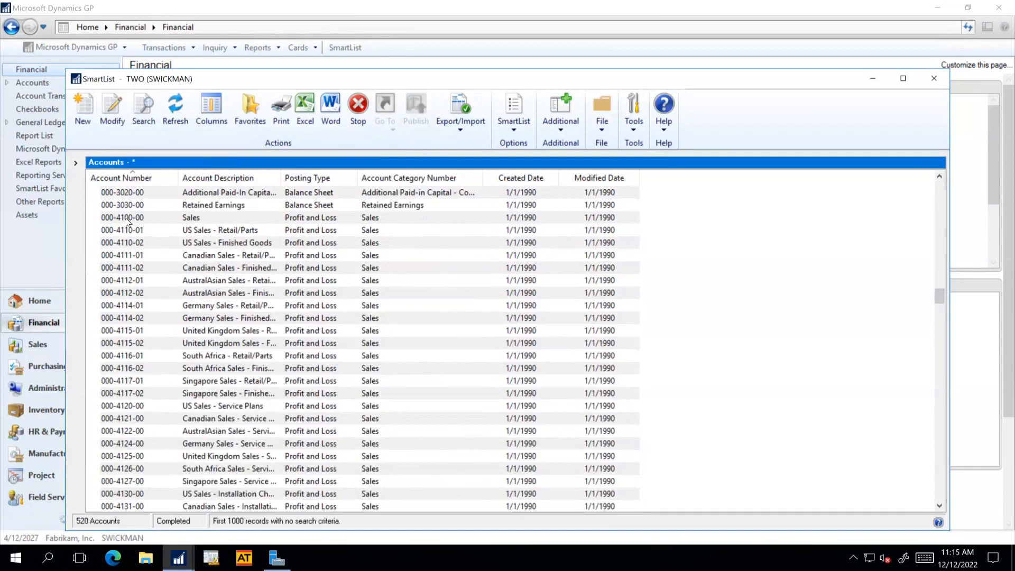
click(174, 220)
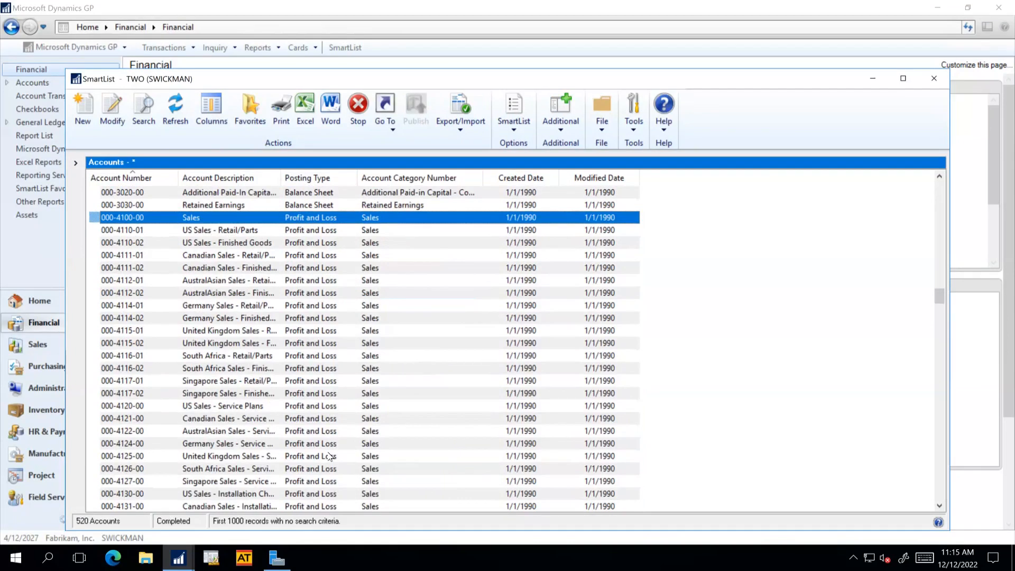
scroll(331, 457, up, 1)
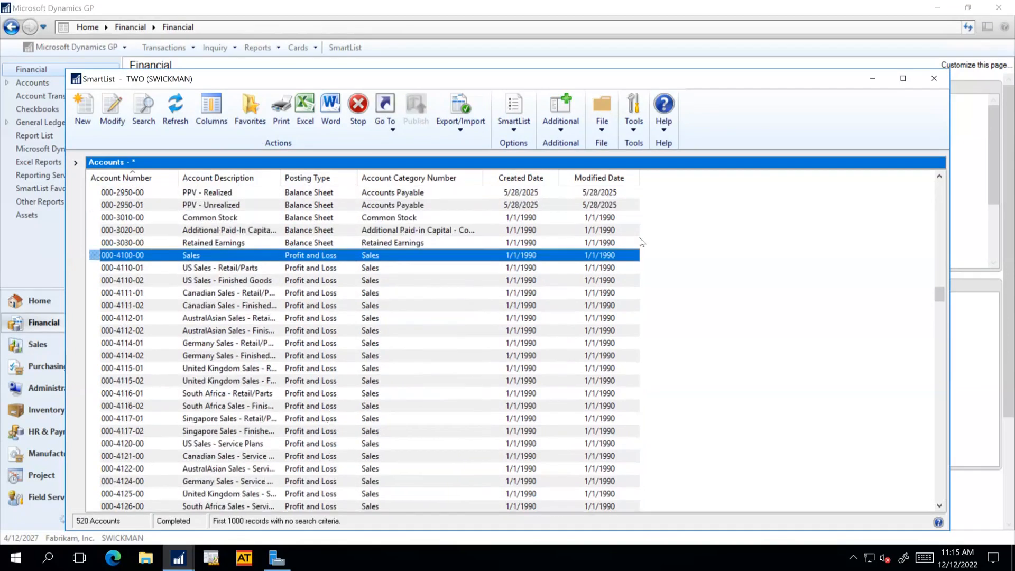
click(934, 78)
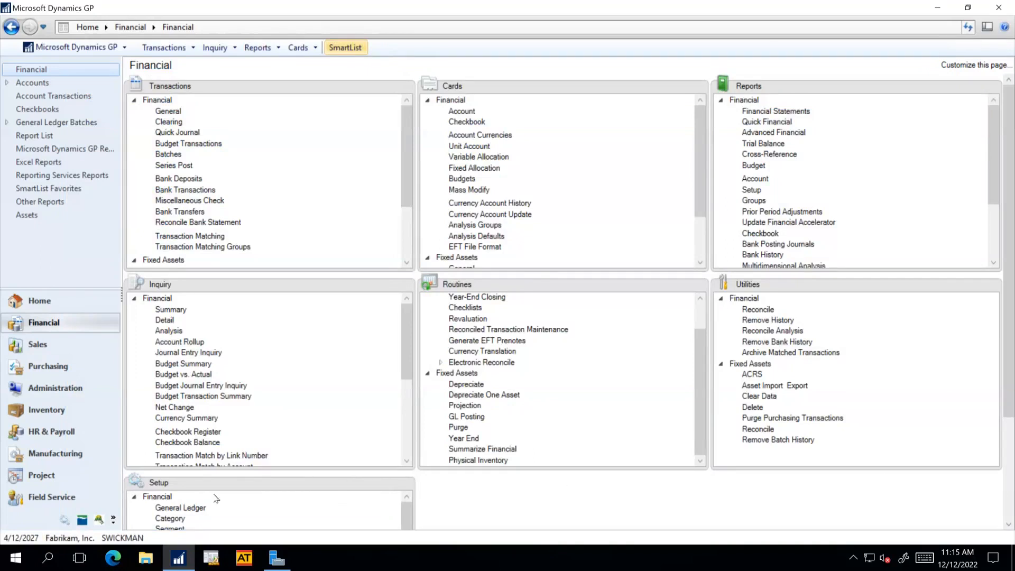
- Examine the retained earnings, Maintain History and posting options in General Ledger Setup, and close the window
click(198, 510)
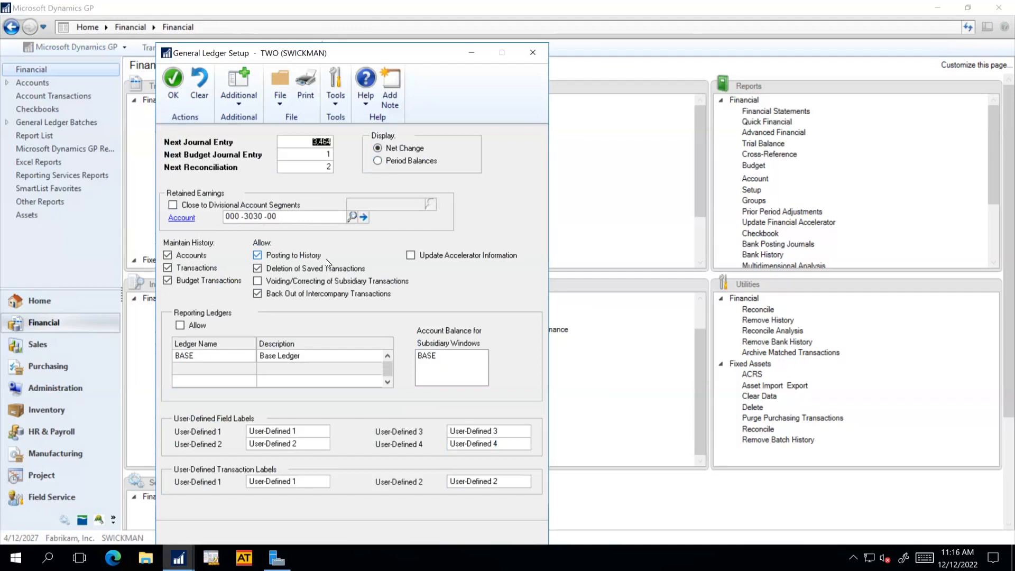
click(538, 51)
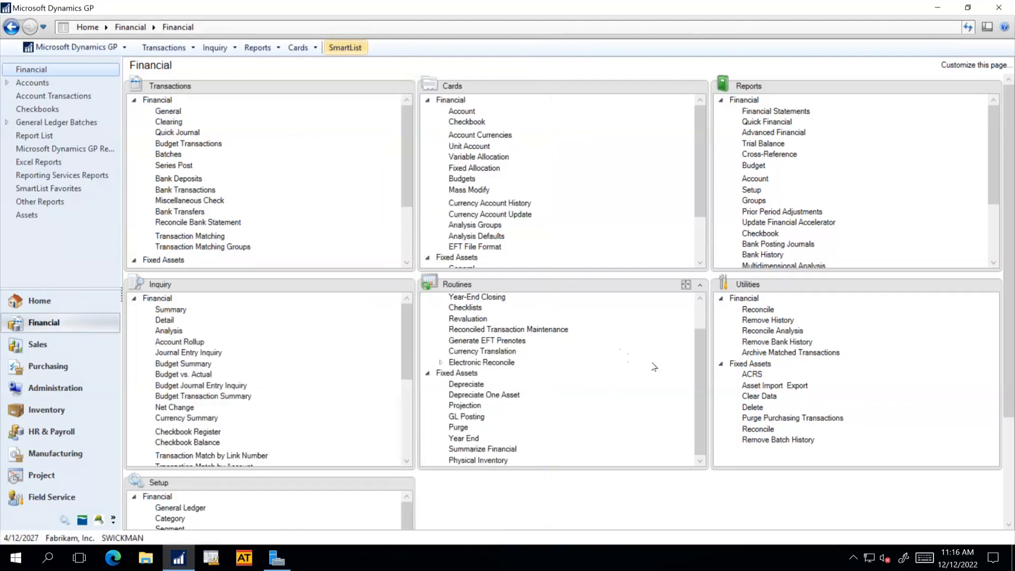
- Open the financial Year-End Closing routine and move its window aside to examine the closing options without closing the year
scroll(699, 370, up, 1)
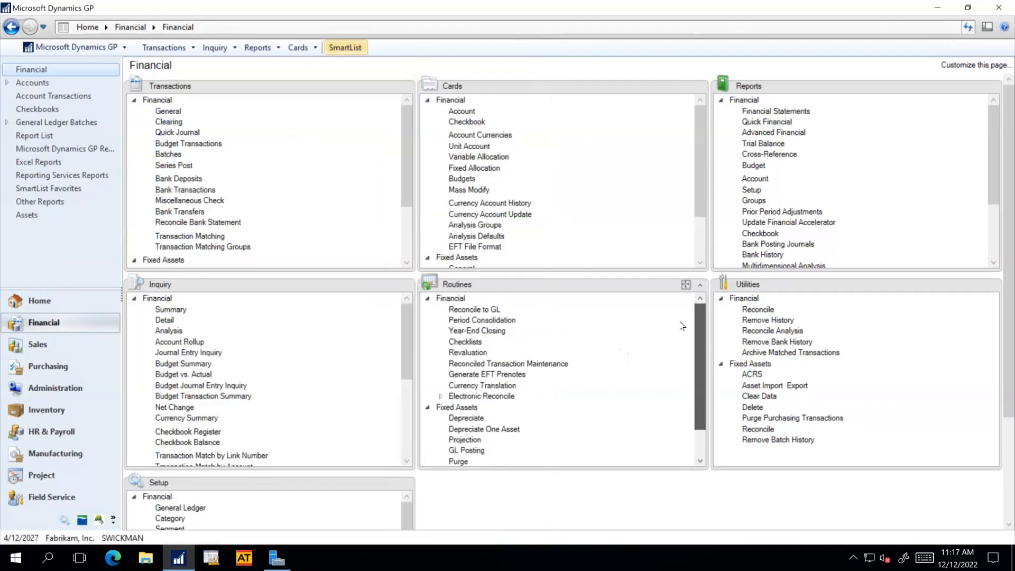
click(503, 331)
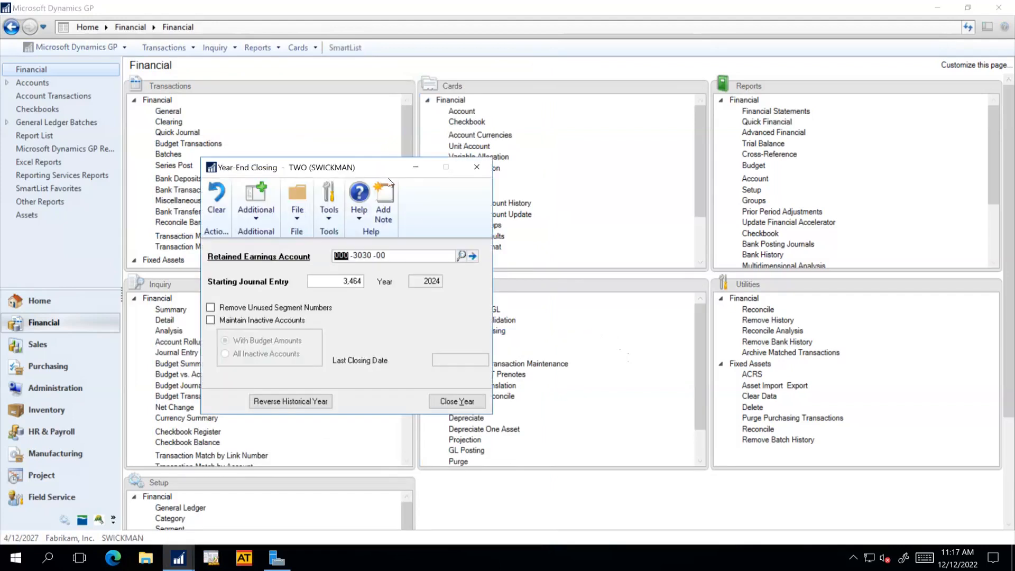
drag(312, 175, 266, 181)
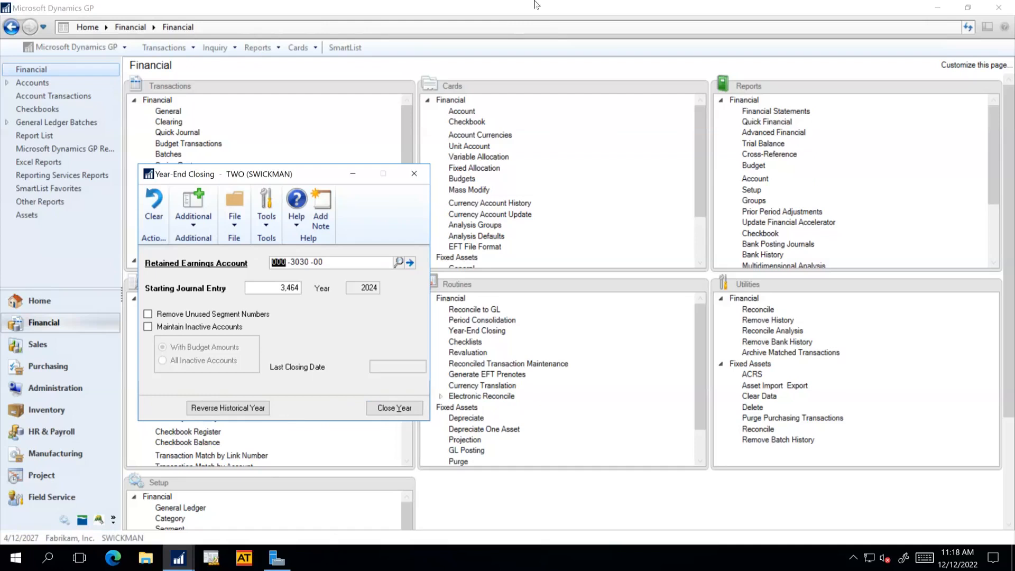
- Minimize the remote session and advance the PowerPoint presentation to the General Ledger Year-End Checklist slide
mouse_move(600, 10)
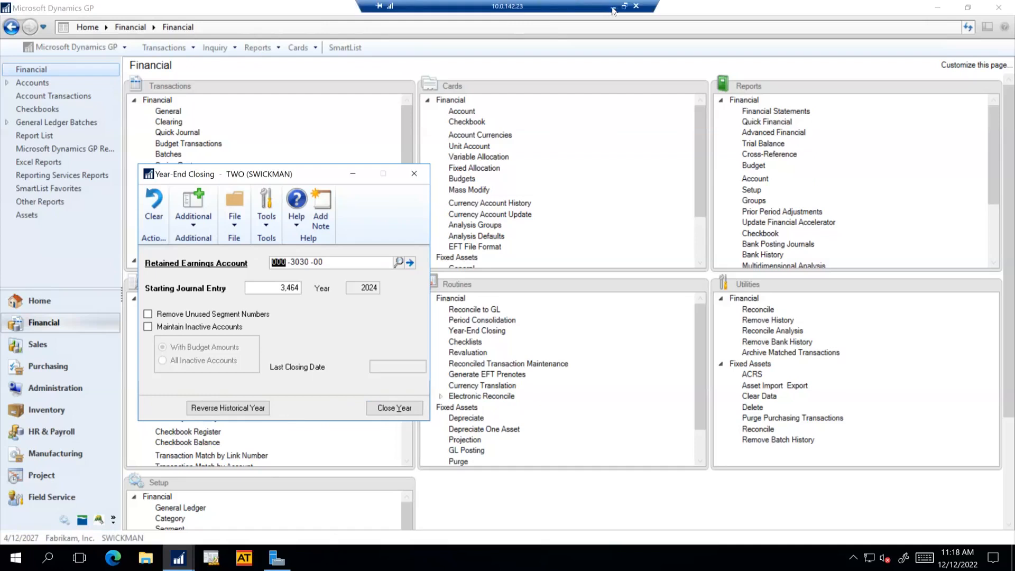
click(613, 7)
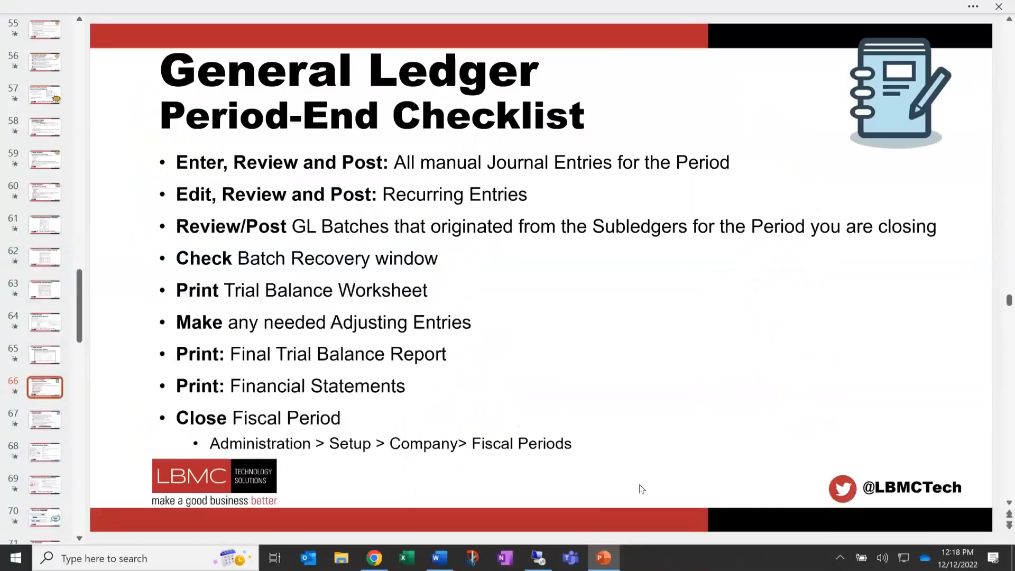
scroll(642, 489, down, 1)
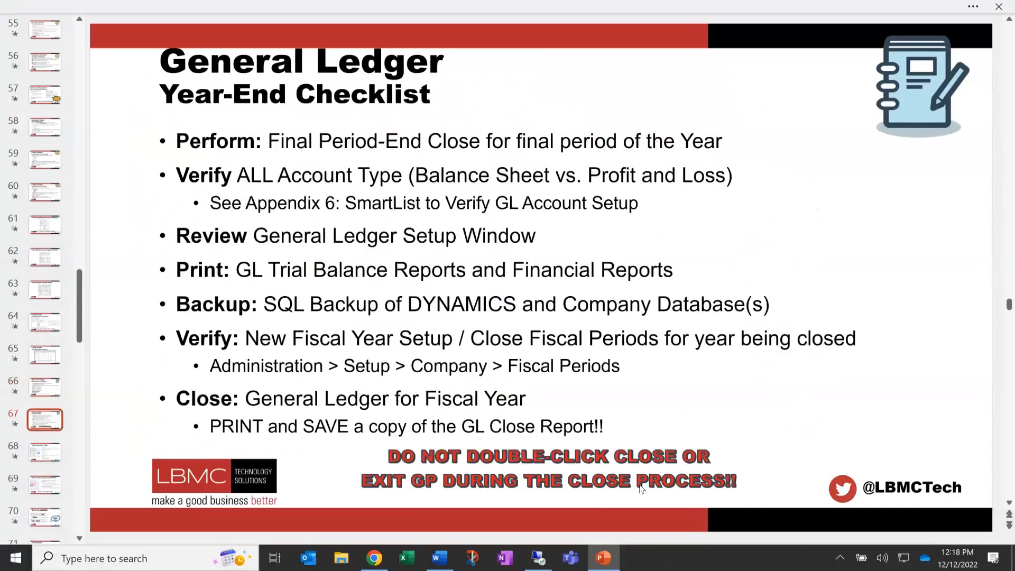